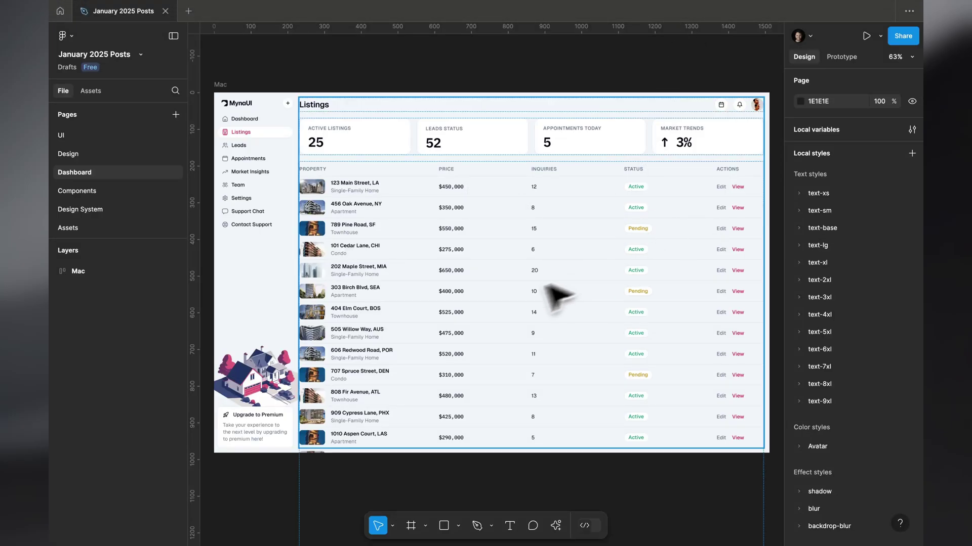
- Fit the Mac frame in view with Shift+2, then open the Local variables list with border, background and primary
scroll(338, 218, down, 3)
click(236, 94)
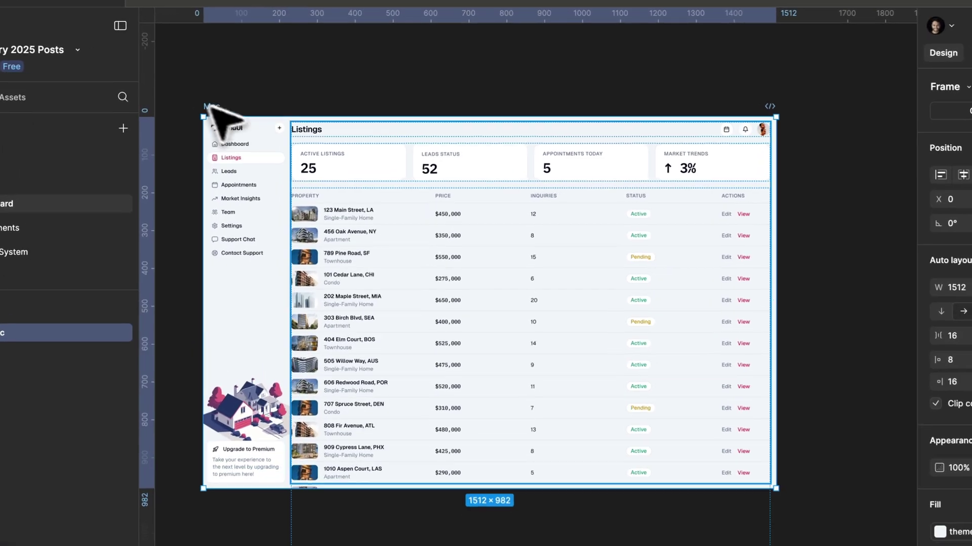
key(shift+2)
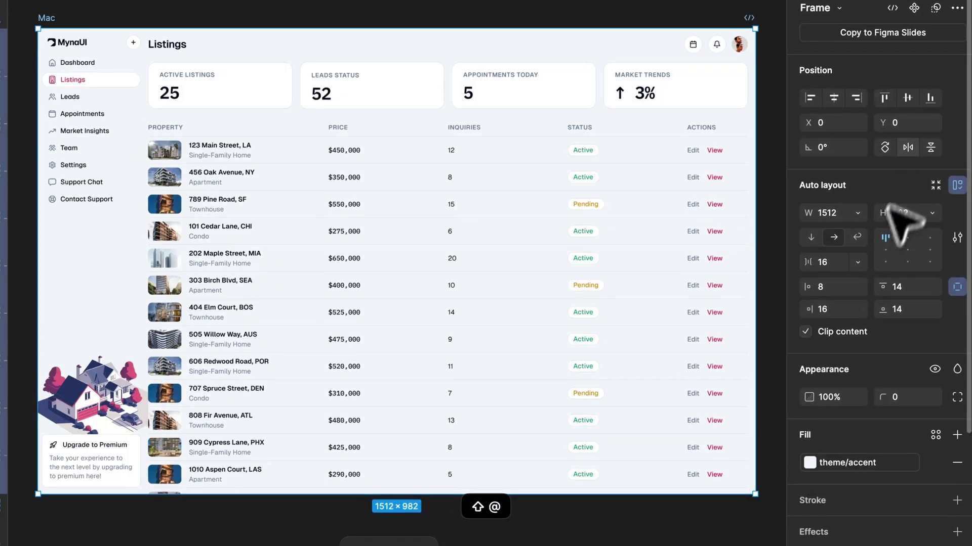
key(Escape)
click(959, 170)
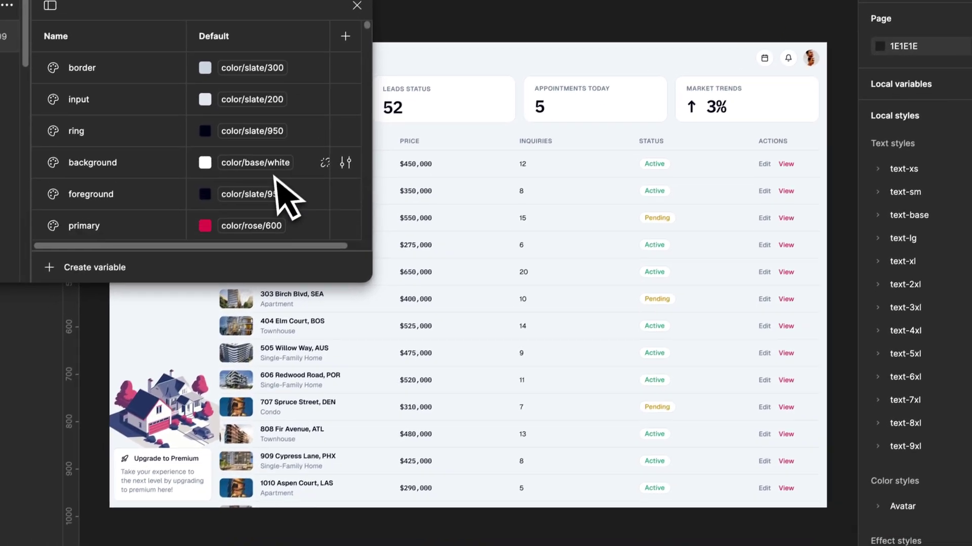
- Widen the variables window, browse the color group, close it and go to the Design System page
scroll(202, 295, down, 10)
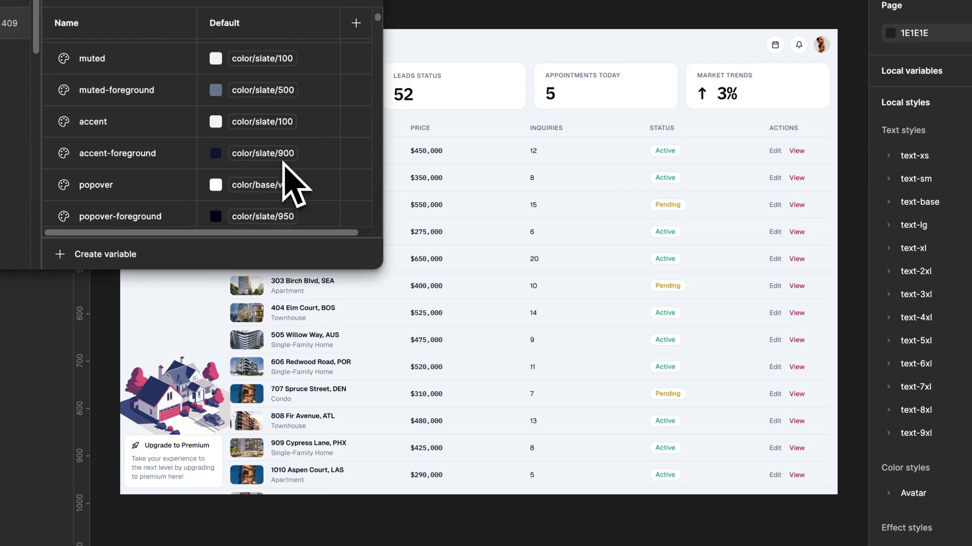
drag(383, 273, 717, 472)
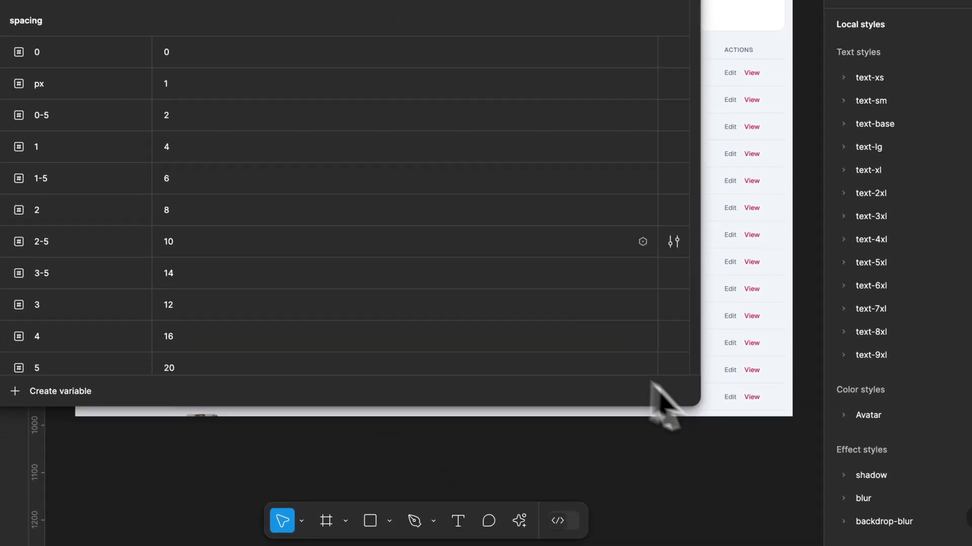
click(58, 420)
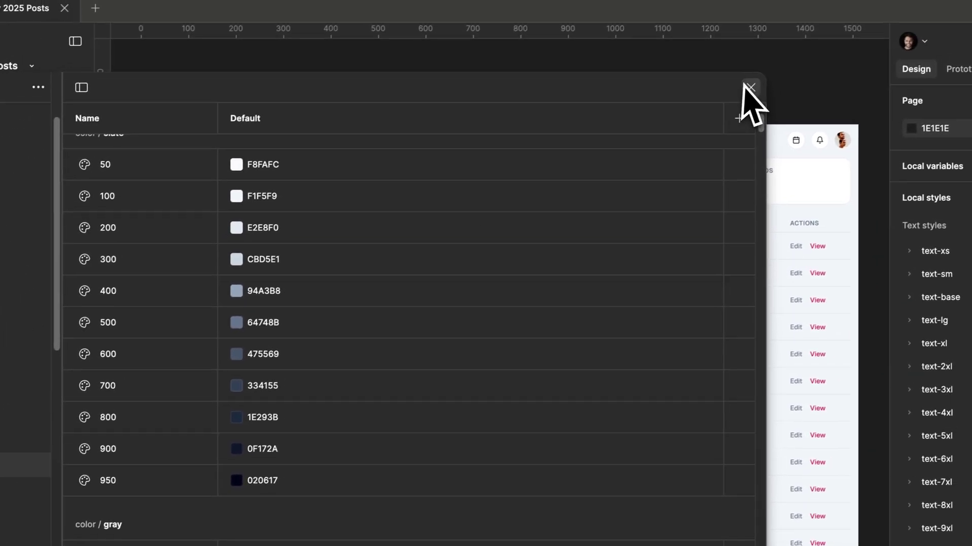
click(842, 39)
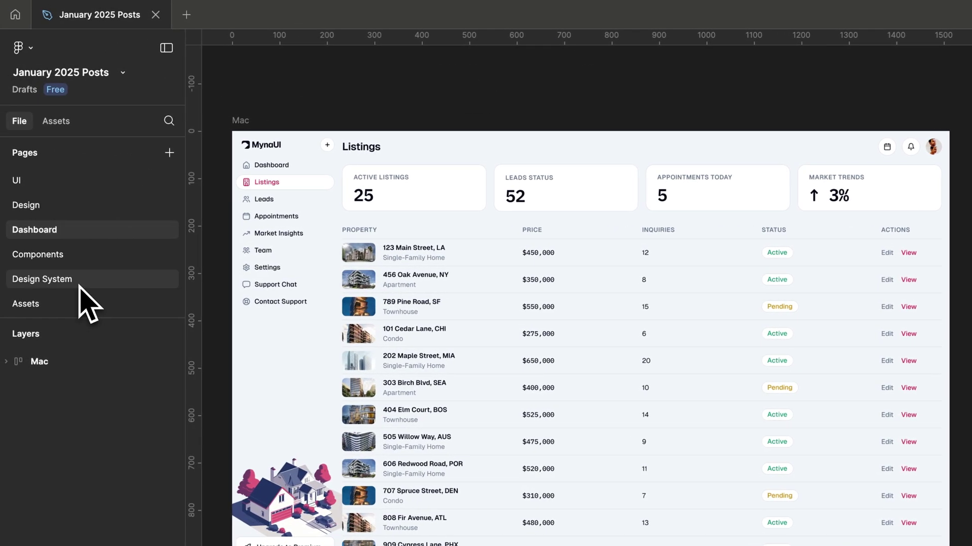
click(76, 280)
- Scroll around the Design System Colors palette of Tailwind shades from Slate to Rose
scroll(412, 200, up, 10)
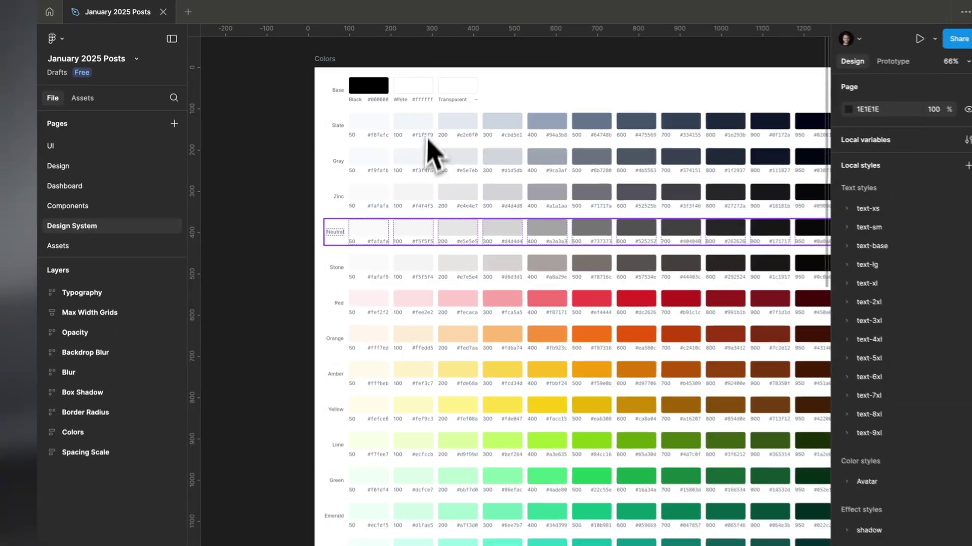
scroll(449, 314, down, 15)
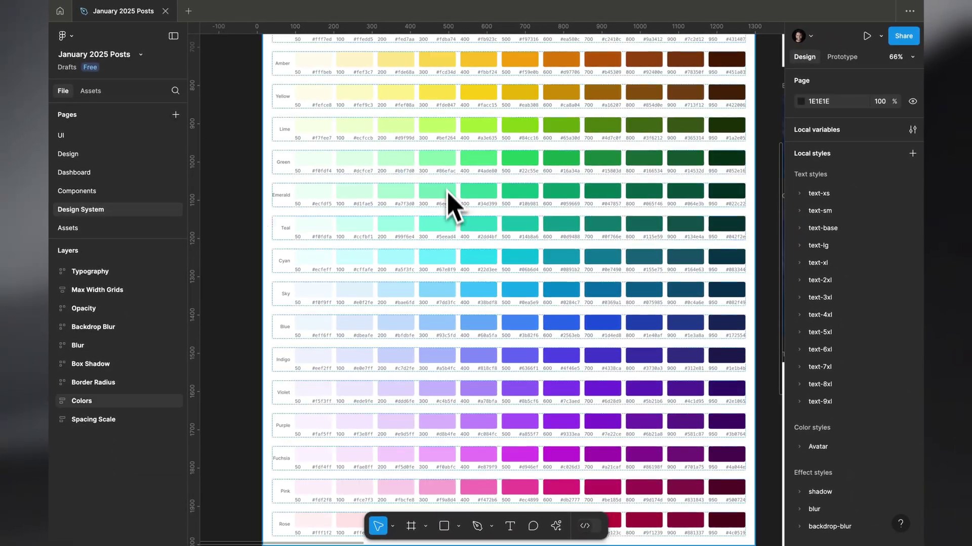
scroll(453, 382, up, 15)
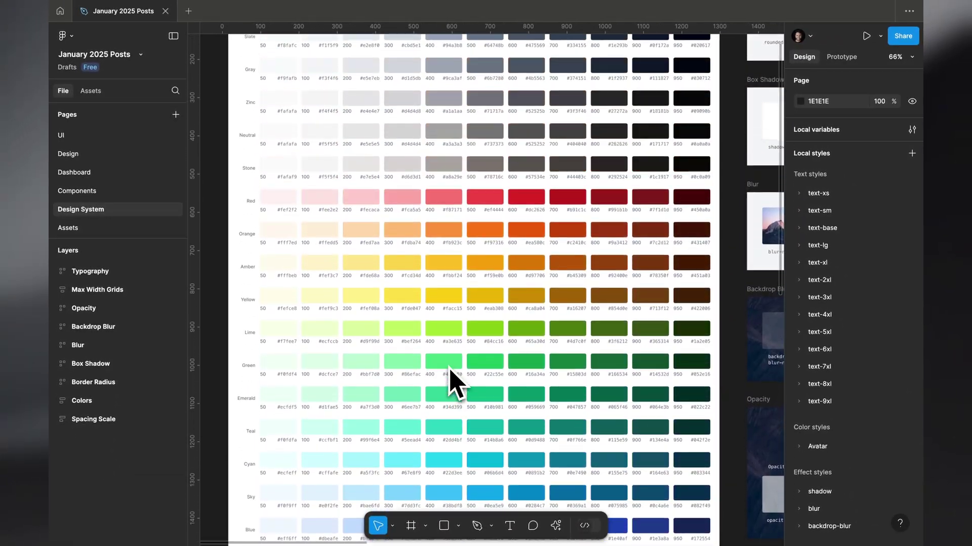
scroll(453, 382, down, 2)
scroll(440, 121, down, 3)
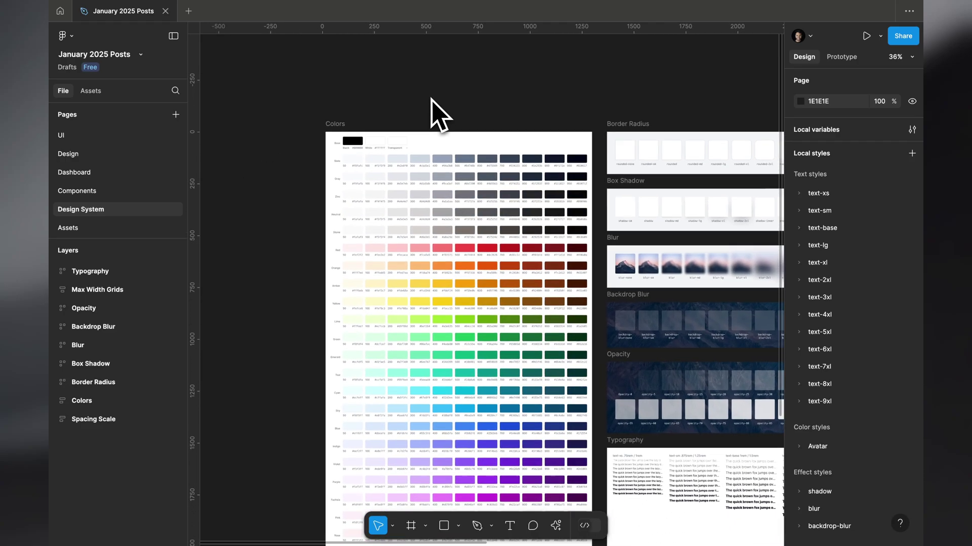
scroll(433, 113, up, 7)
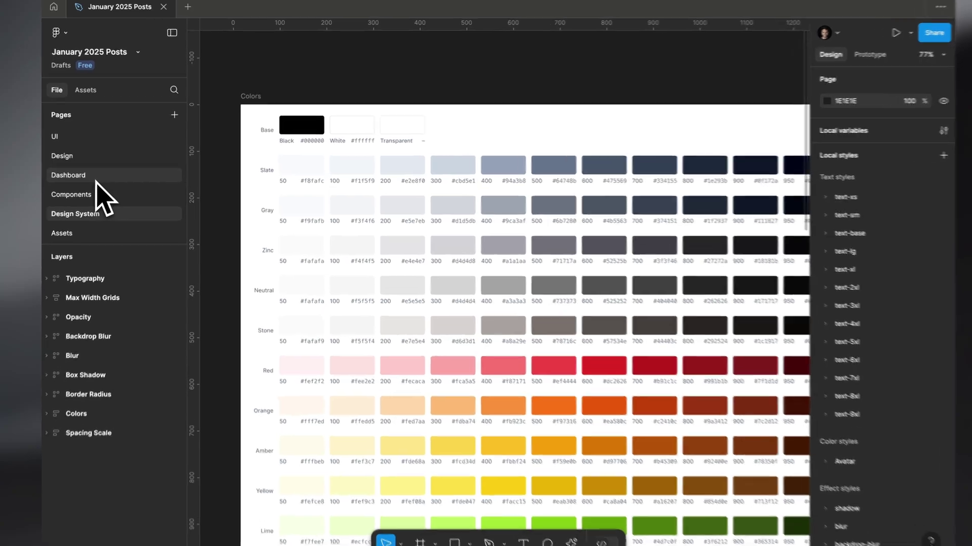
- Return to the Dashboard page and rename the Mac frame to 'Dashboard'
click(97, 173)
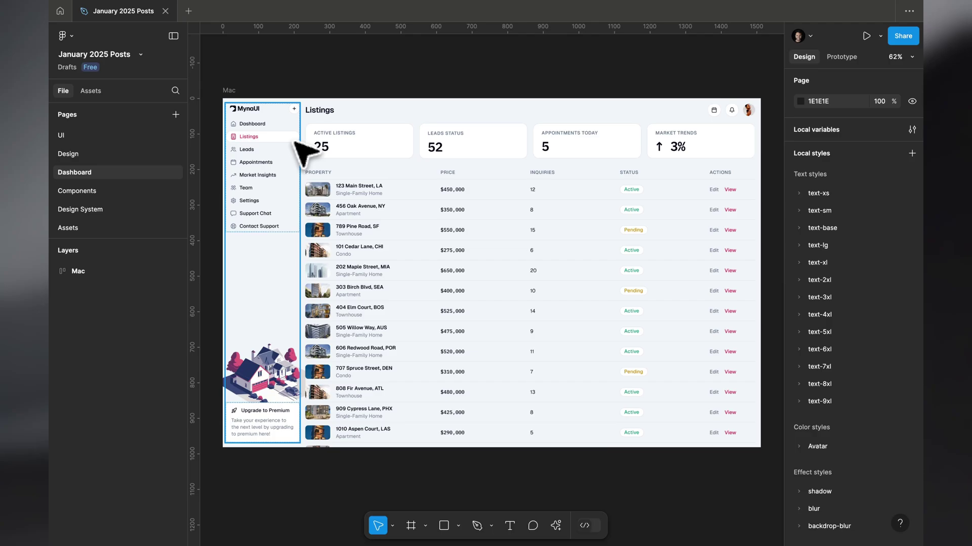
click(233, 92)
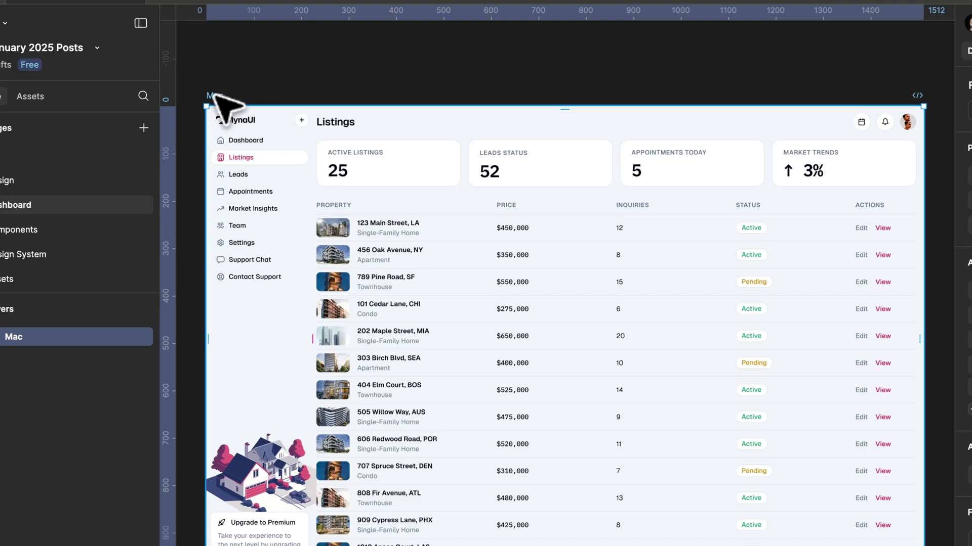
text(Dashboard)
key(Return)
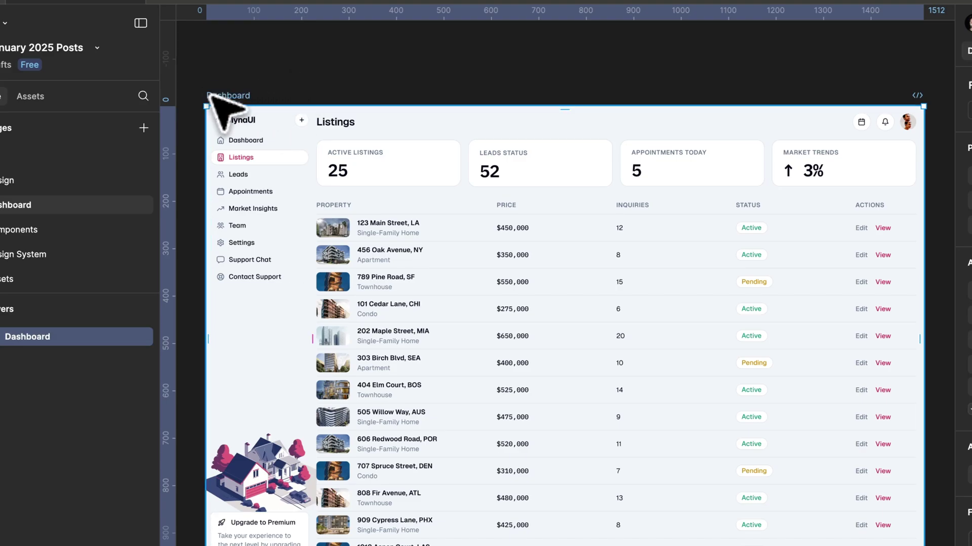
- Scroll the right panel's selection colors, fit the Dashboard frame in view, and deselect it
scroll(835, 344, down, 5)
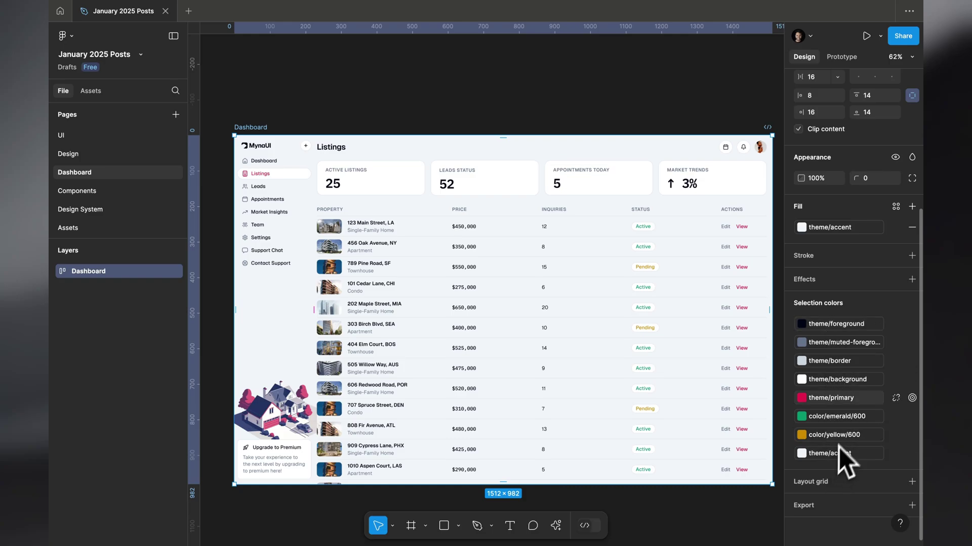
ctrl+scroll(546, 256, up, 2)
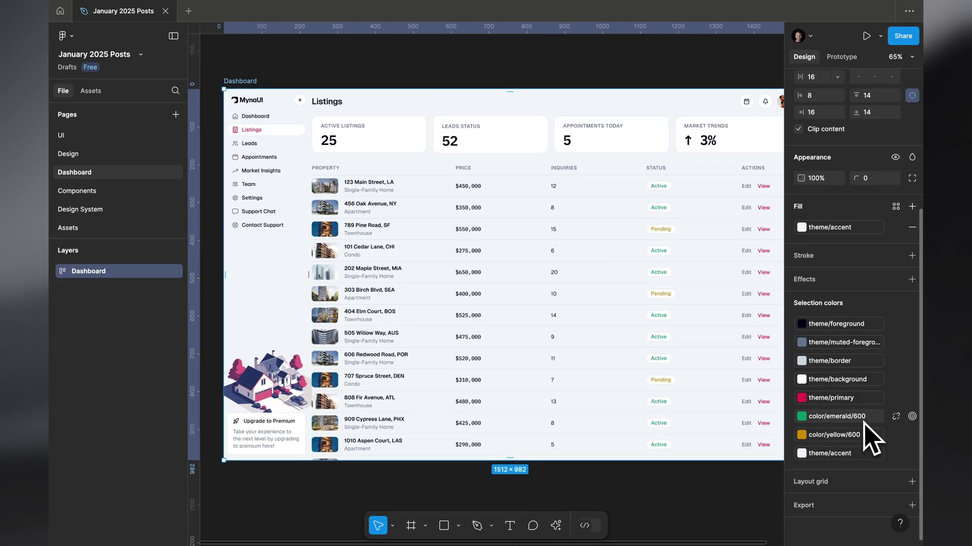
ctrl+scroll(655, 223, up, 5)
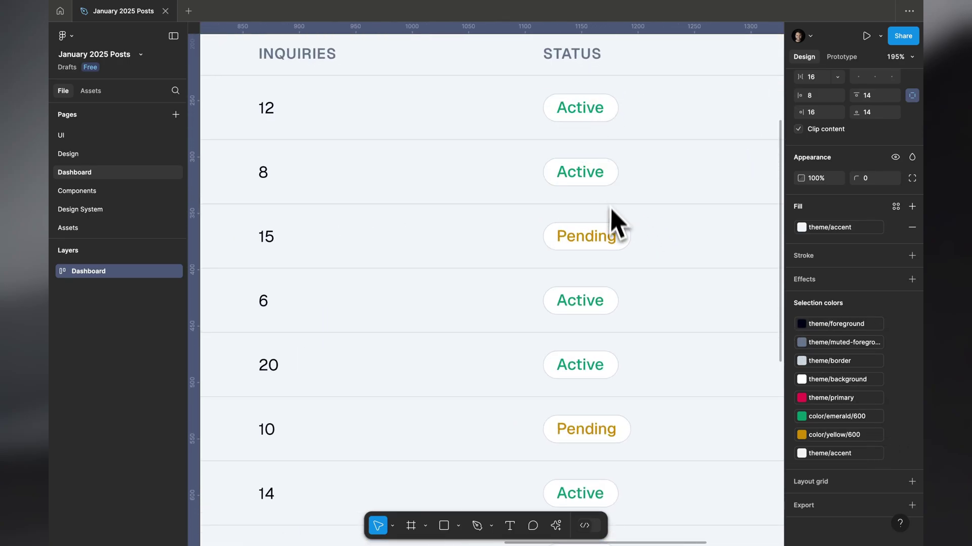
key(shift+2)
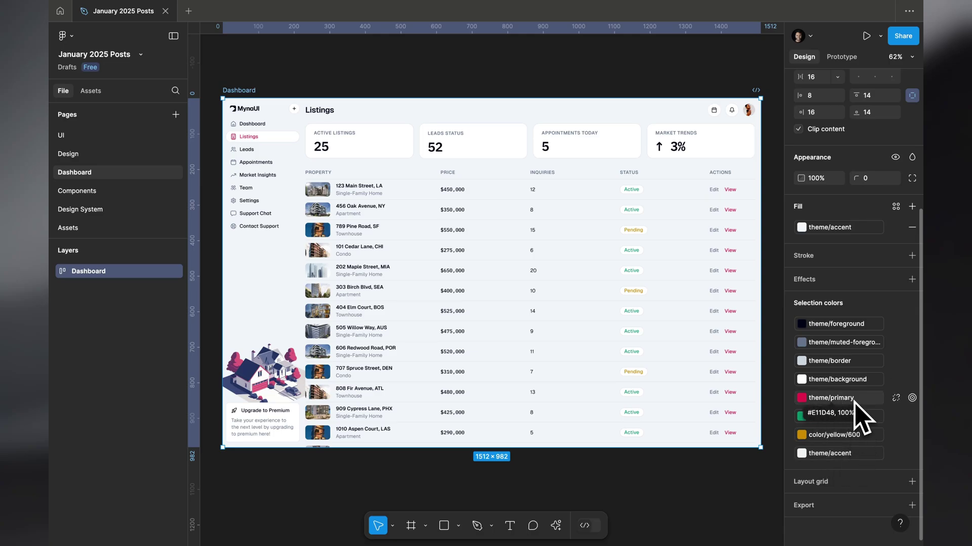
key(Escape)
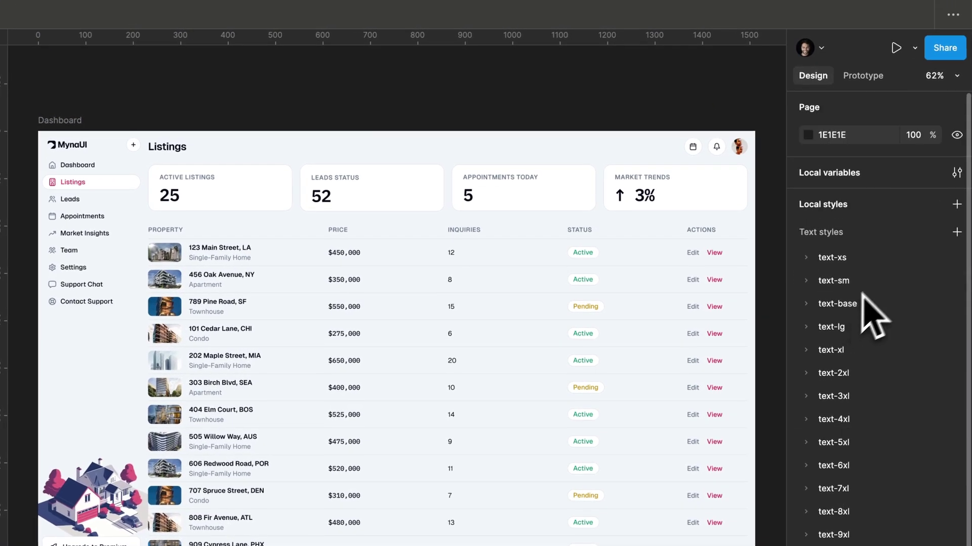
- Reopen Local variables on the TailwindCSS theme group and scroll its mappings, e.g. destructive to color/red/600
click(957, 173)
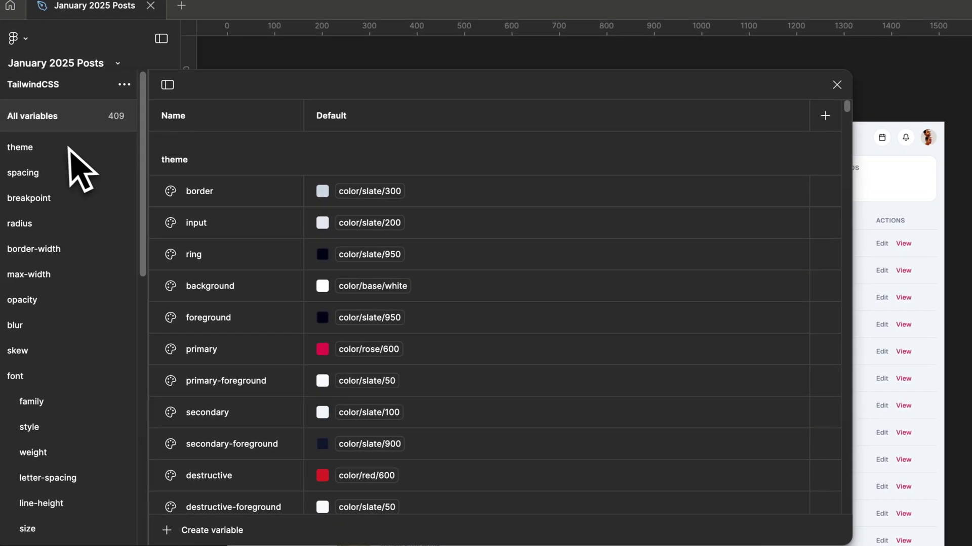
click(51, 147)
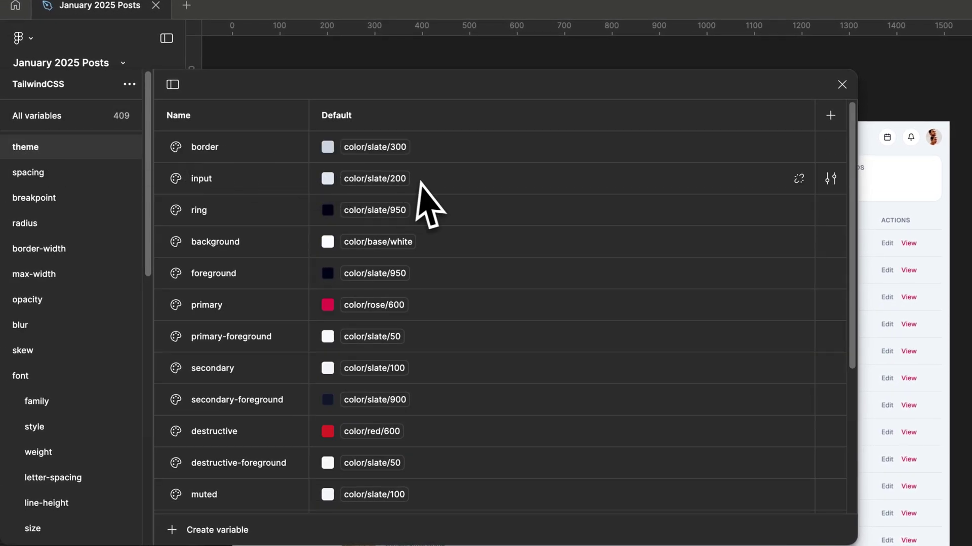
scroll(418, 182, down, 5)
scroll(433, 199, up, 5)
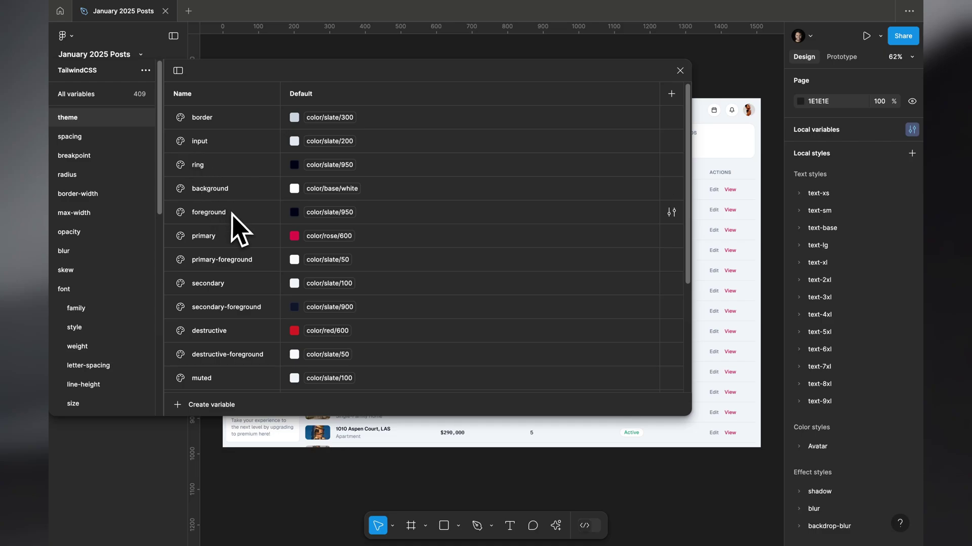
scroll(233, 214, down, 2)
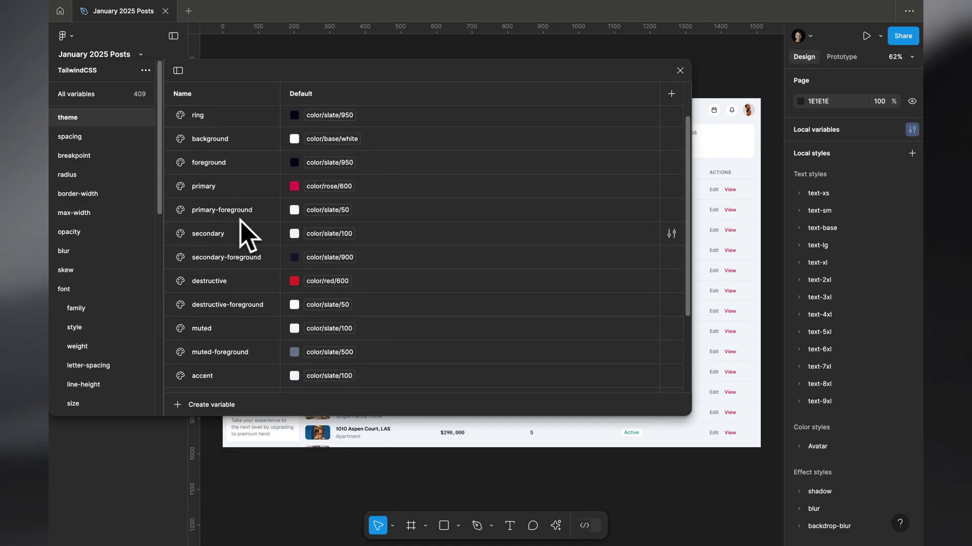
scroll(278, 271, down, 1)
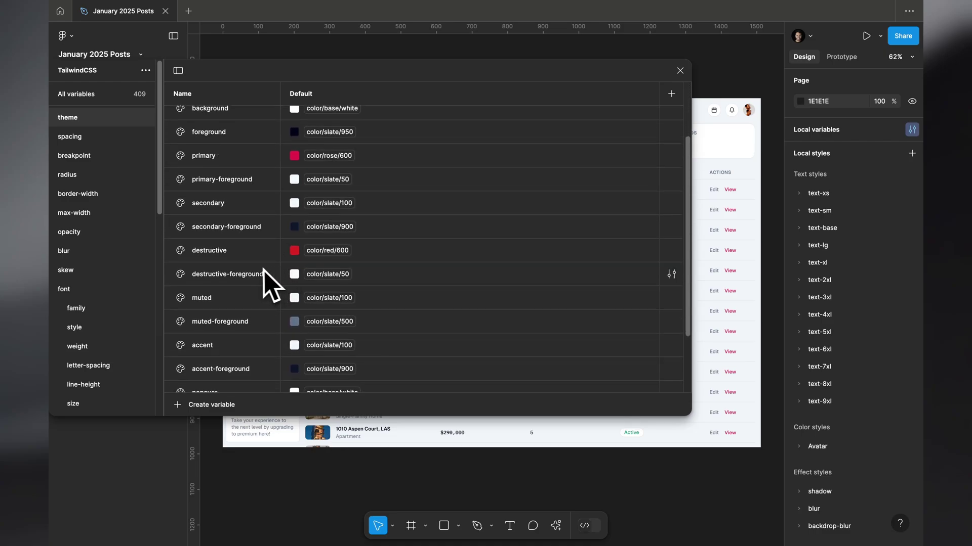
scroll(257, 286, down, 2)
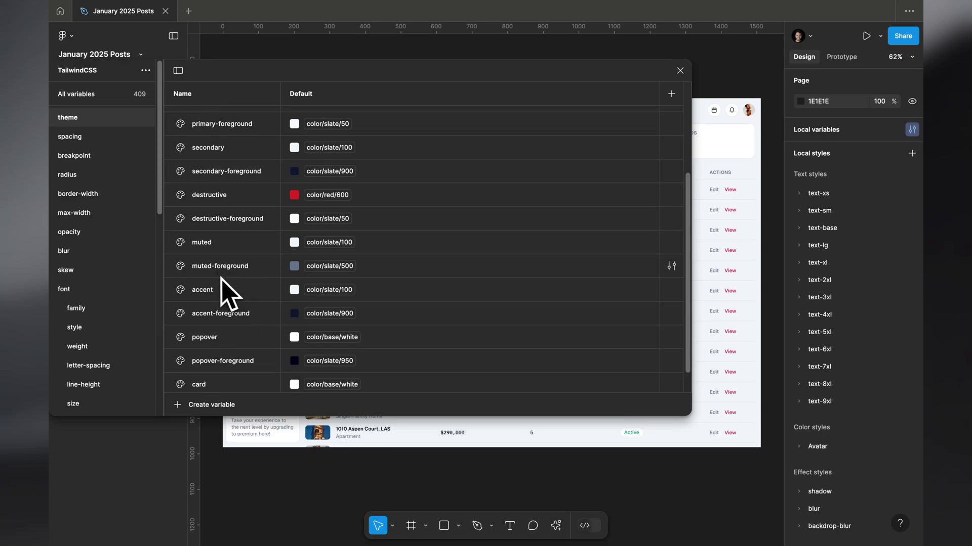
scroll(230, 286, down, 1)
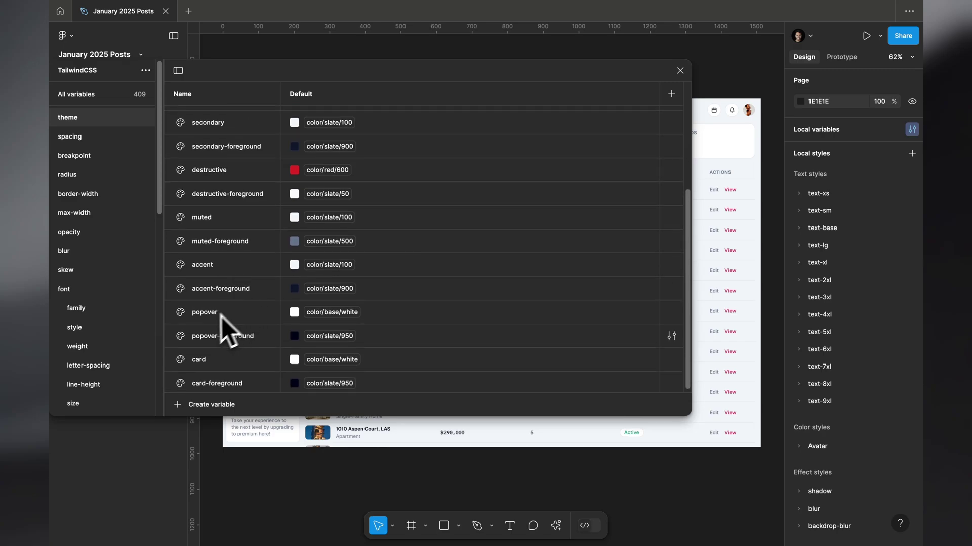
scroll(238, 349, down, 1)
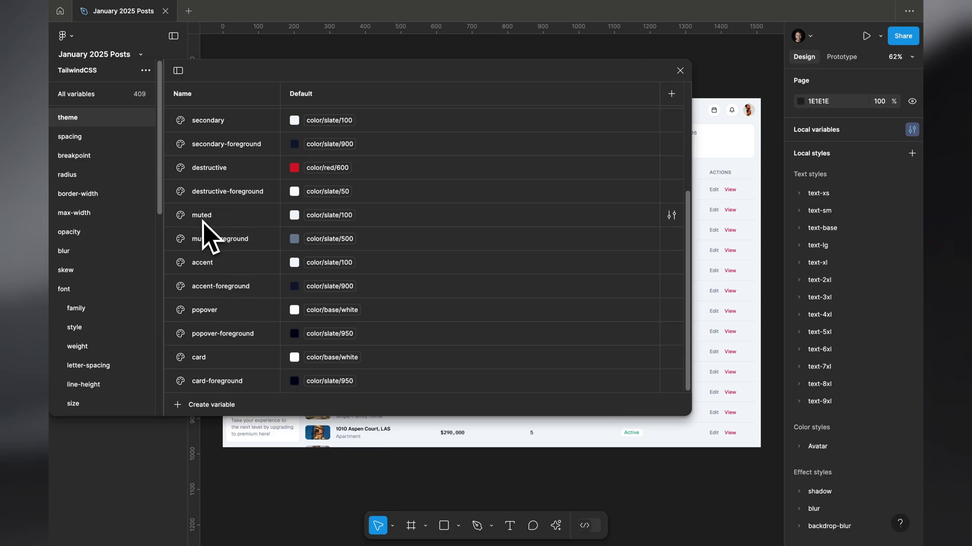
scroll(726, 228, left, 10)
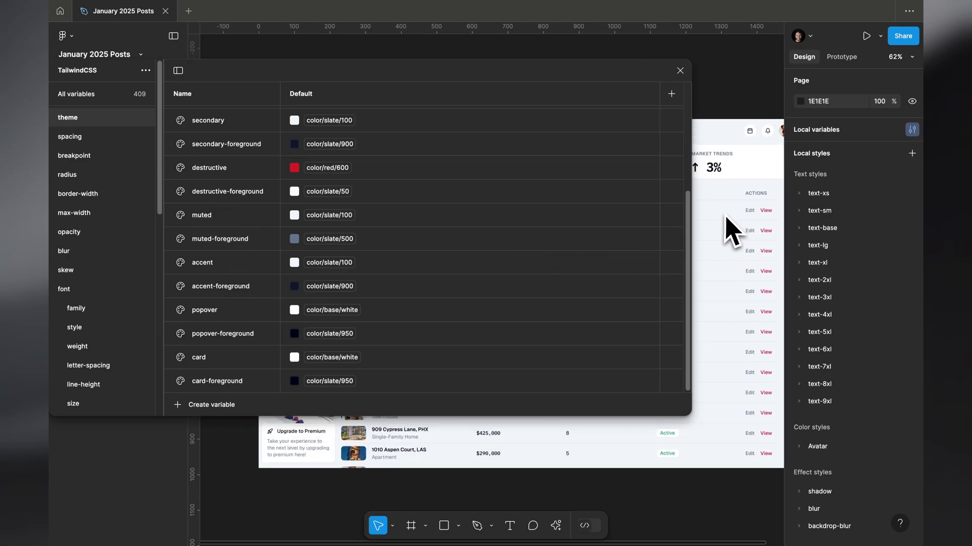
scroll(726, 228, up, 3)
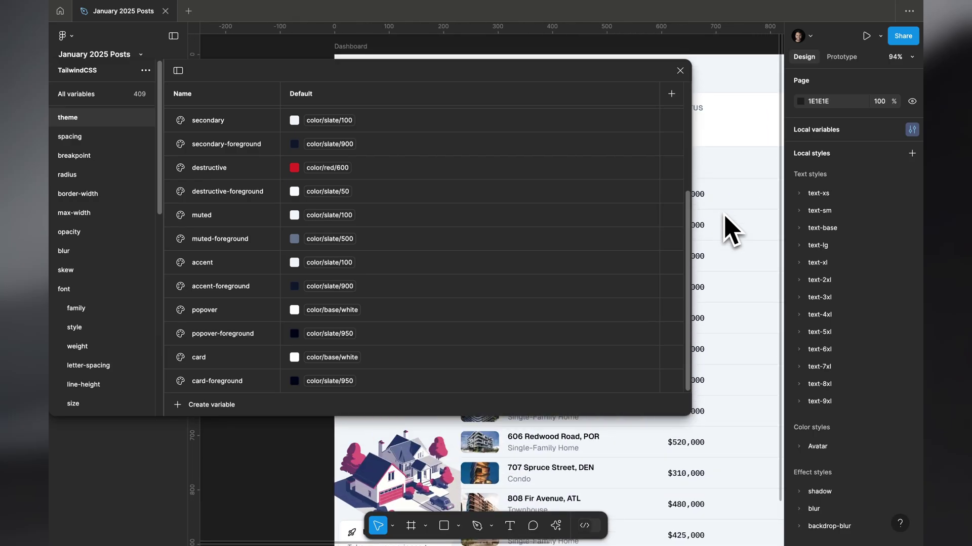
- Resize the variables table narrower, then enlarge it so the default values show
drag(691, 76, 442, 108)
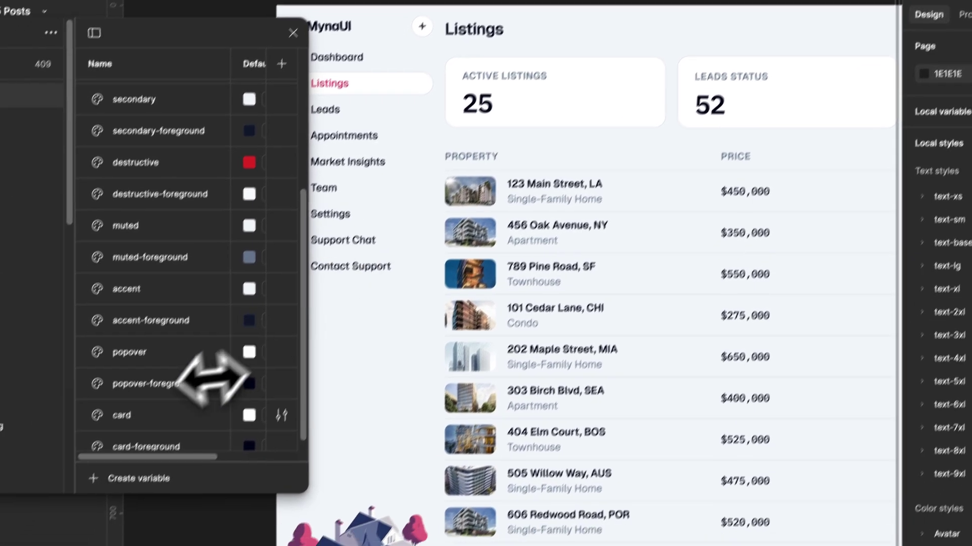
scroll(130, 426, down, 1)
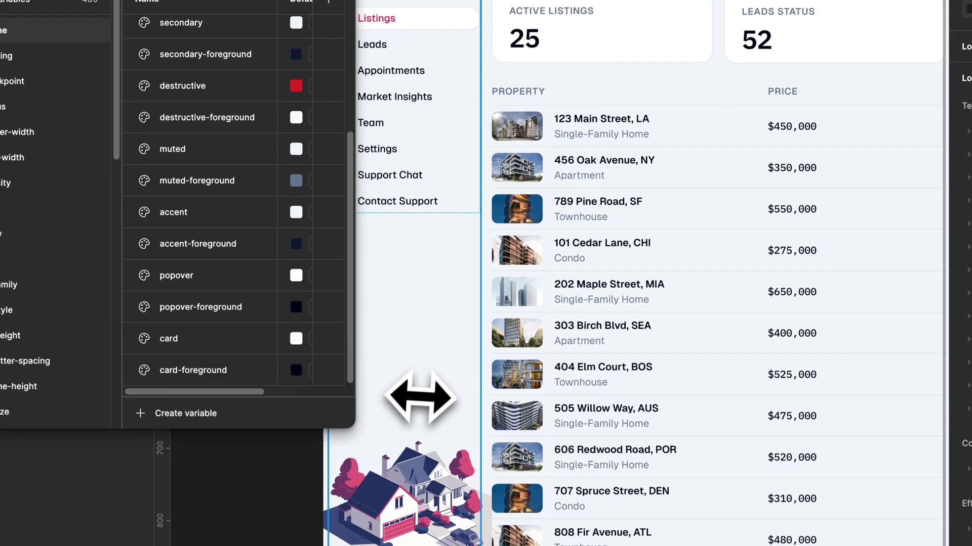
drag(360, 425, 470, 438)
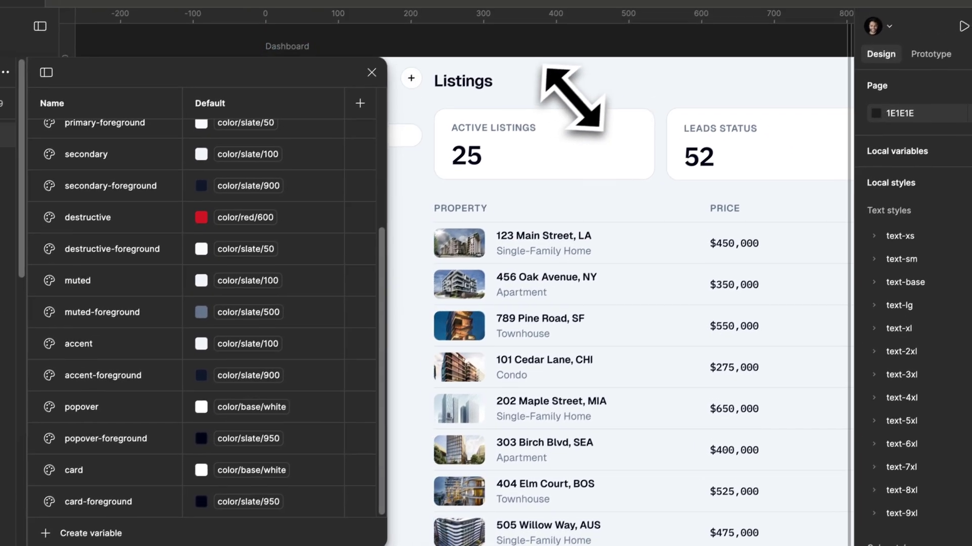
- Scroll the theme variables back to the top and close the variables table
scroll(668, 23, up, 5)
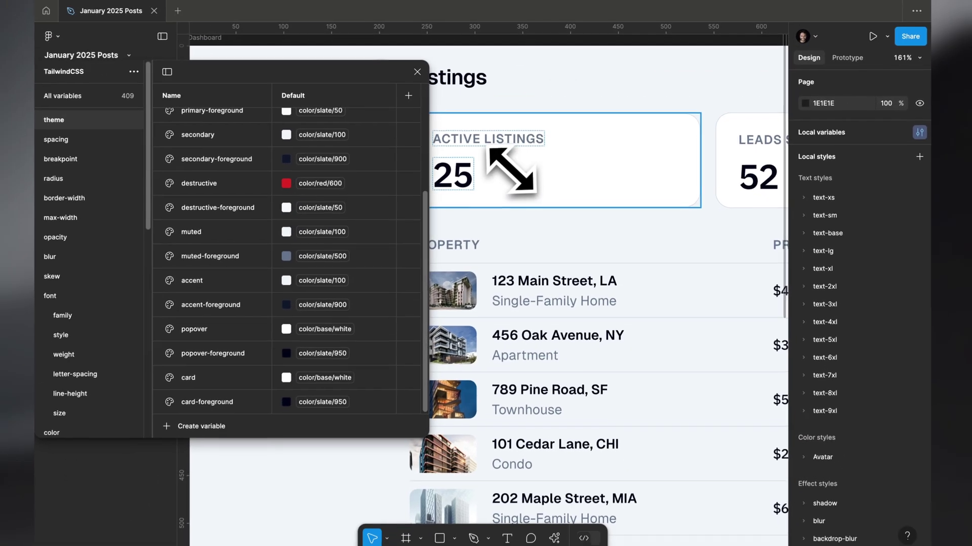
scroll(508, 152, left, 2)
scroll(506, 153, down, 2)
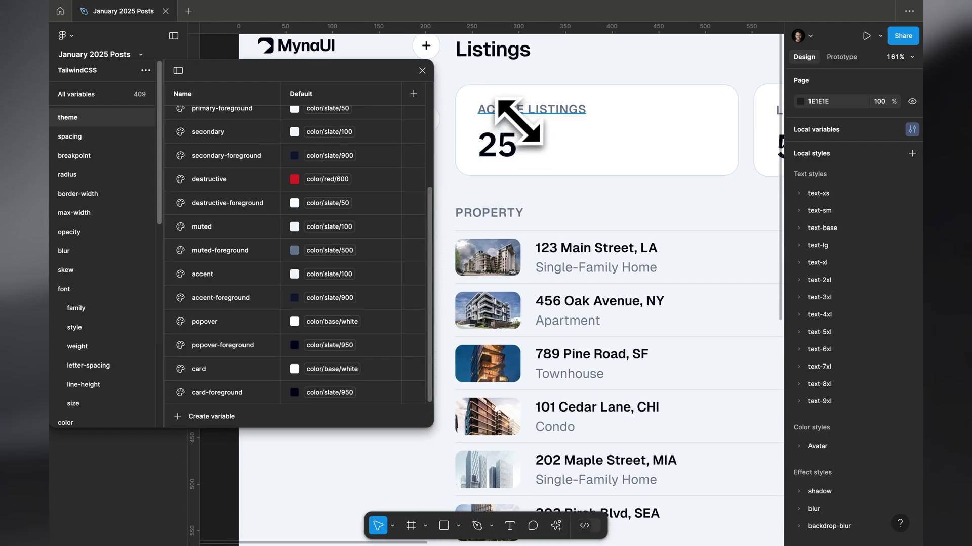
scroll(518, 121, down, 3)
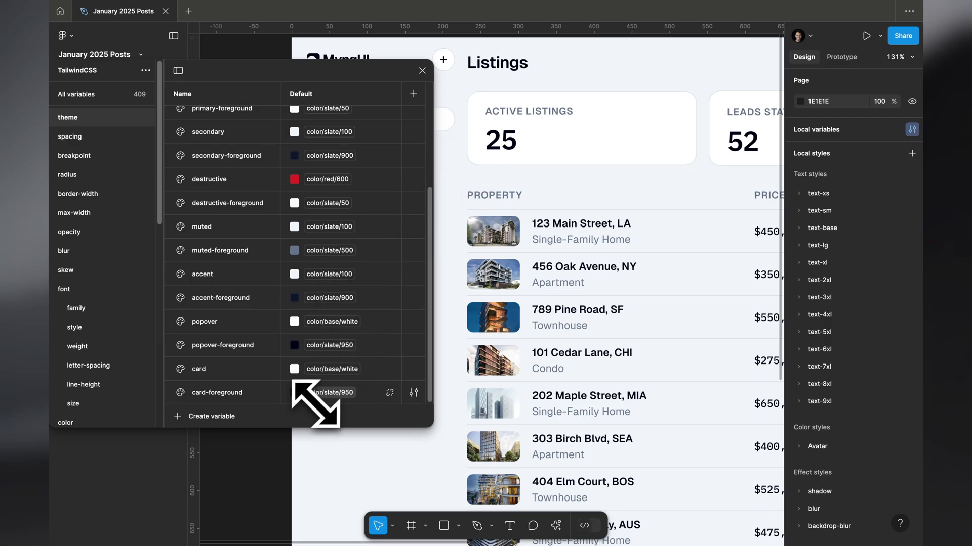
scroll(248, 299, up, 1)
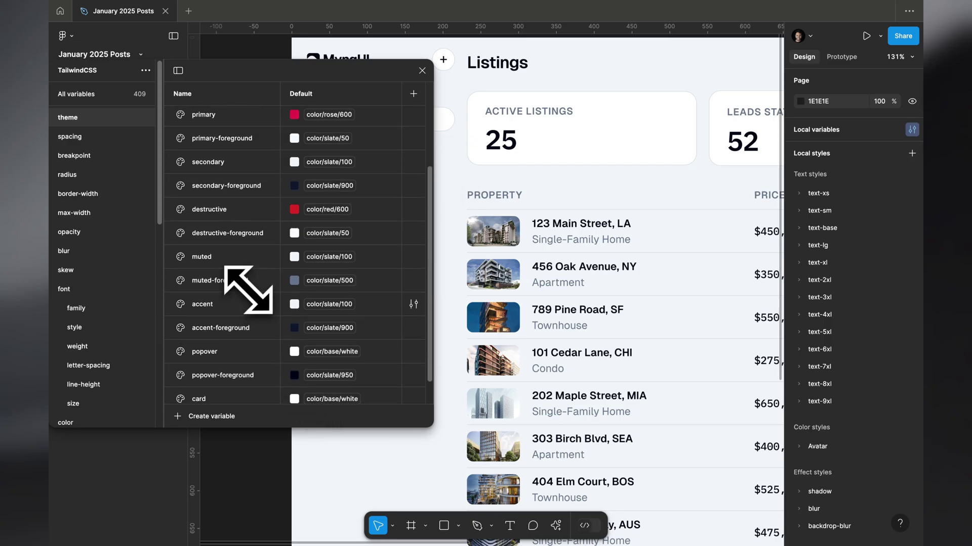
scroll(313, 209, up, 4)
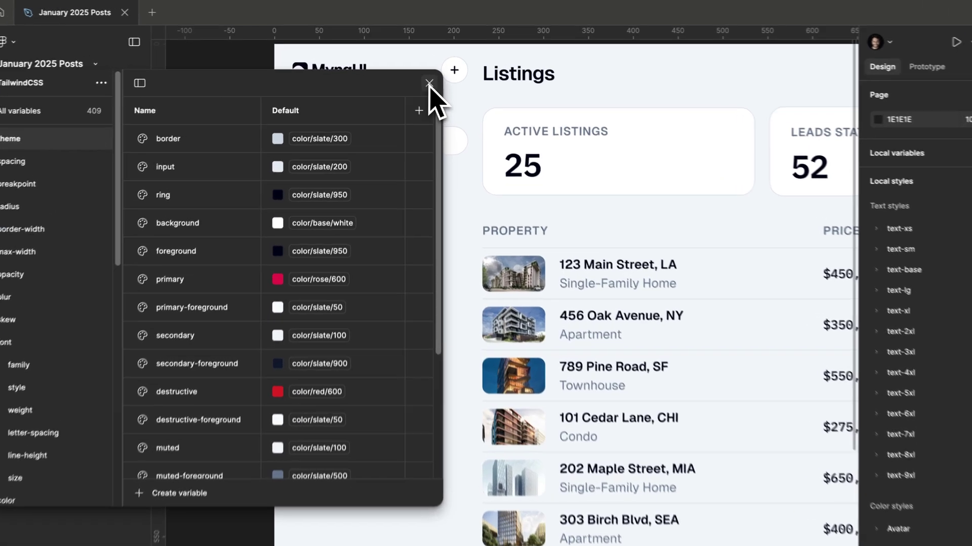
click(422, 70)
scroll(283, 217, down, 3)
click(243, 103)
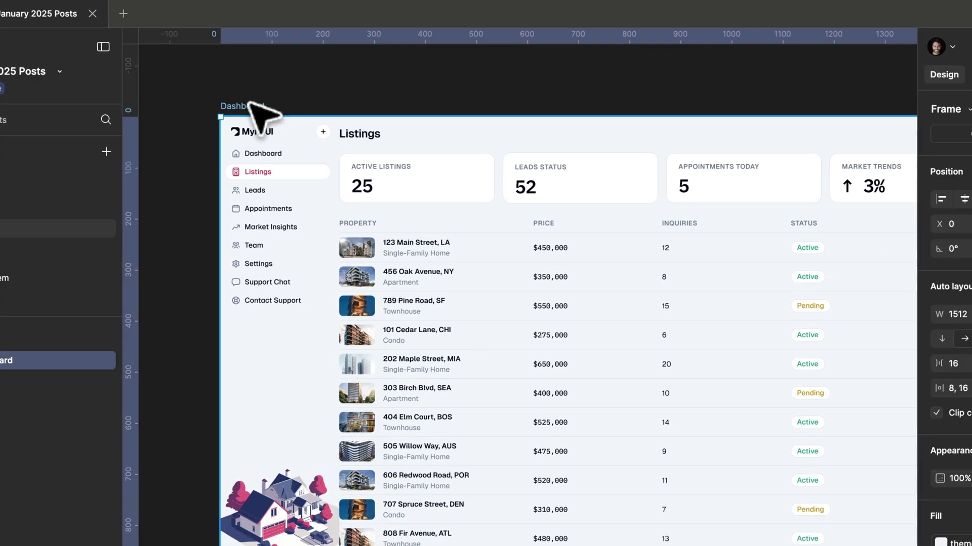
scroll(952, 486, down, 5)
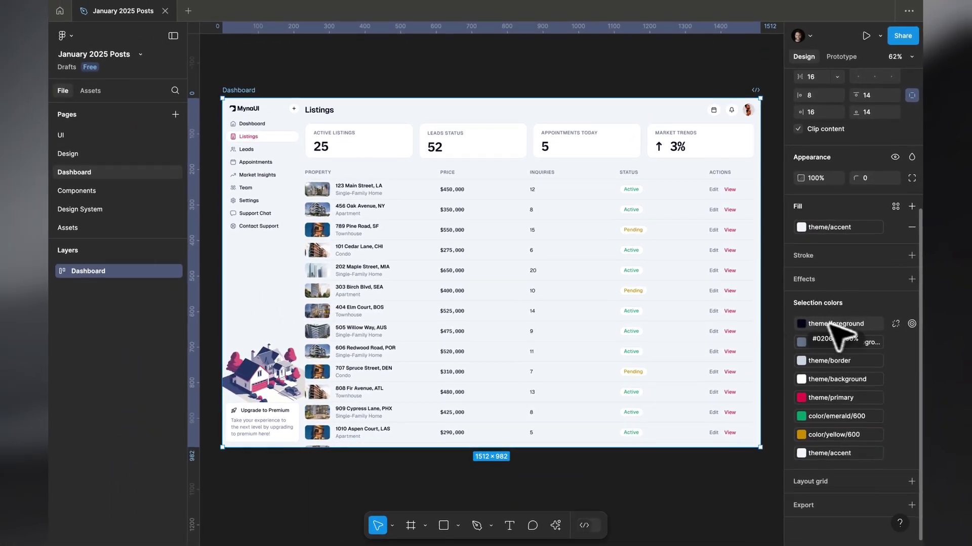
scroll(347, 139, up, 5)
double_click(382, 114)
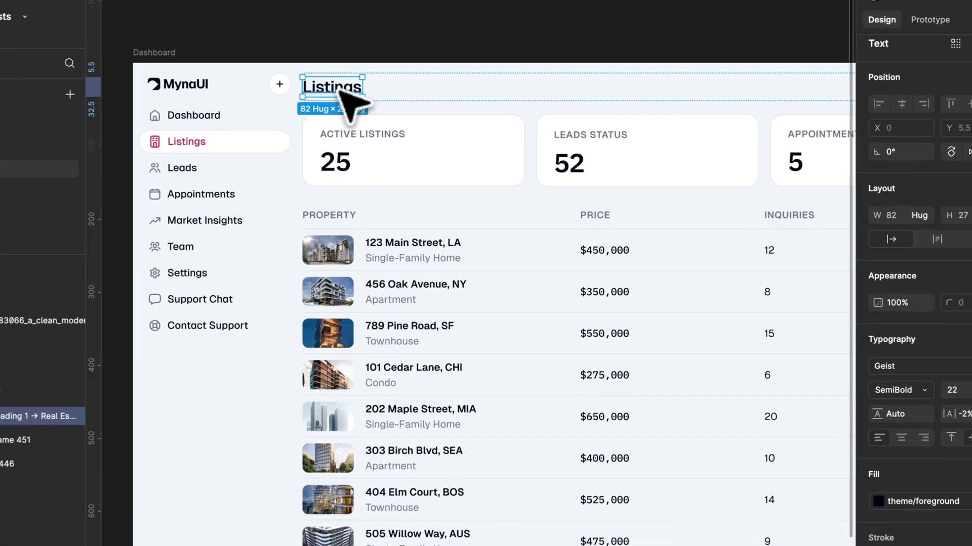
shift+click(344, 165)
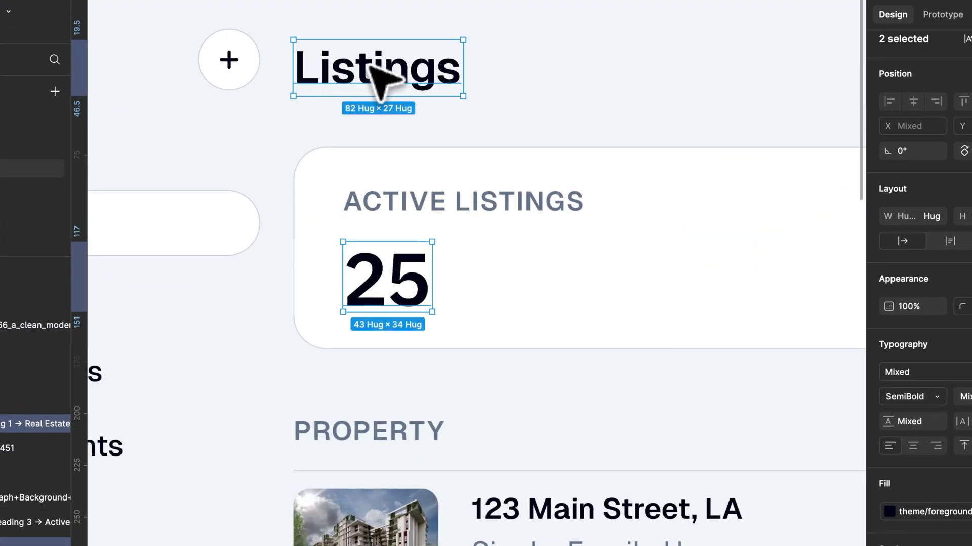
scroll(430, 303, down, 3)
scroll(415, 344, down, 3)
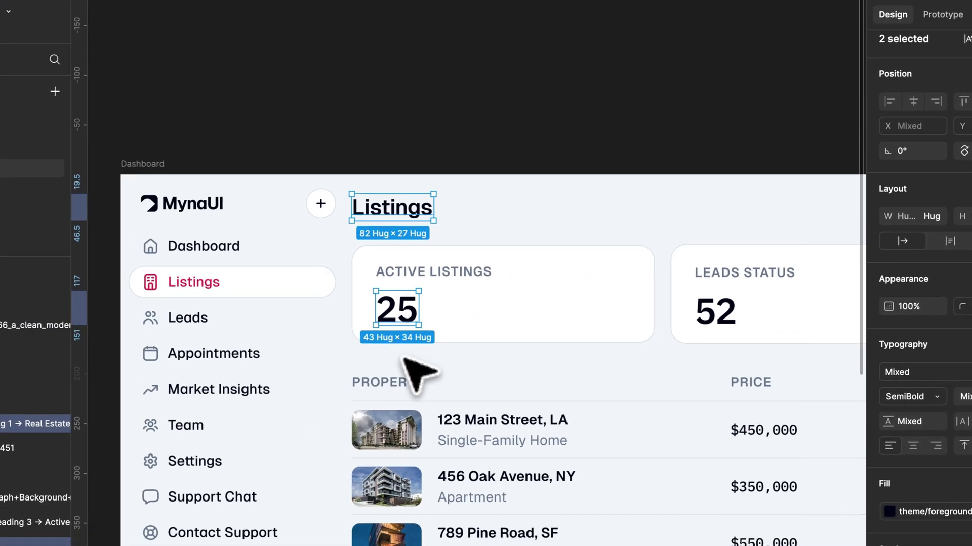
click(448, 420)
scroll(486, 430, right, 3)
scroll(486, 430, down, 2)
click(687, 379)
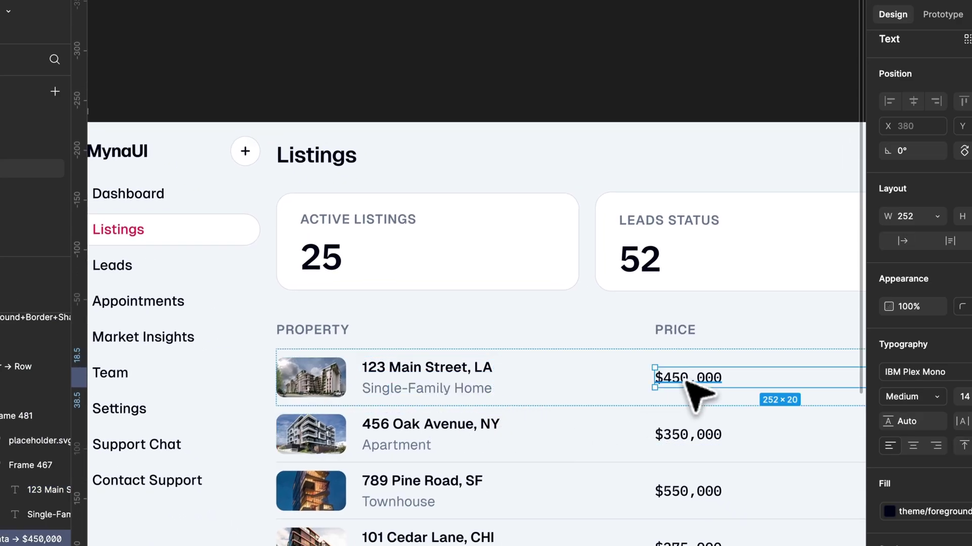
scroll(705, 354, down, 2)
scroll(705, 354, right, 2)
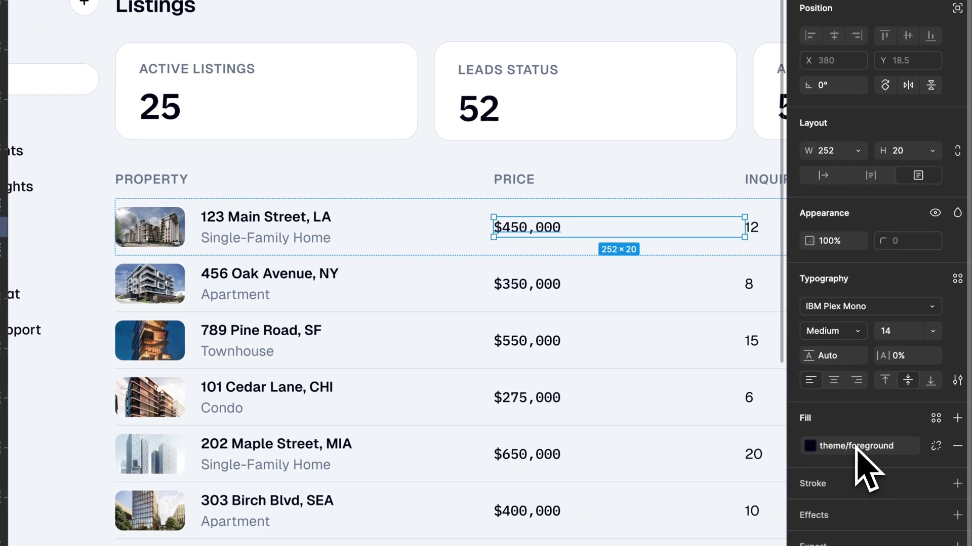
scroll(490, 278, down, 3)
scroll(490, 281, up, 2)
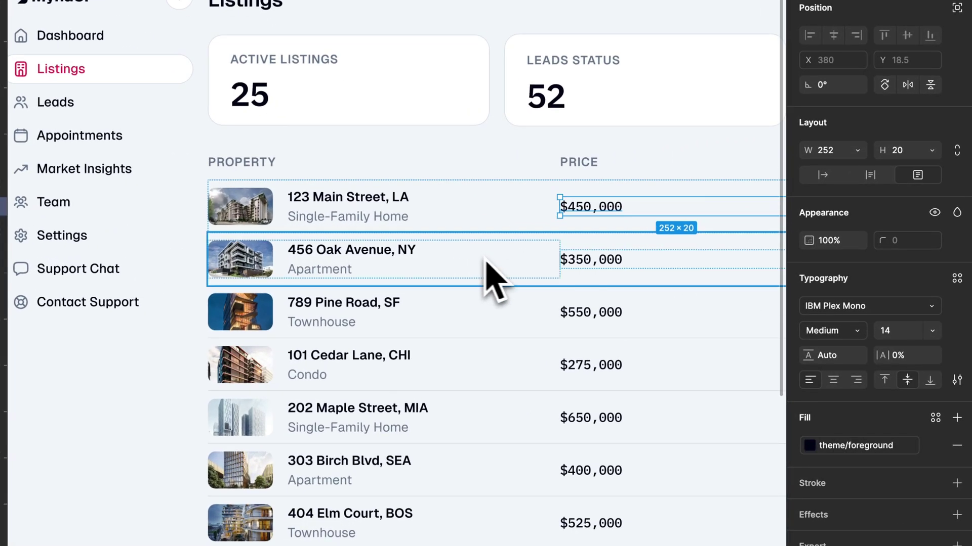
click(870, 446)
key(Escape)
key(Escape)
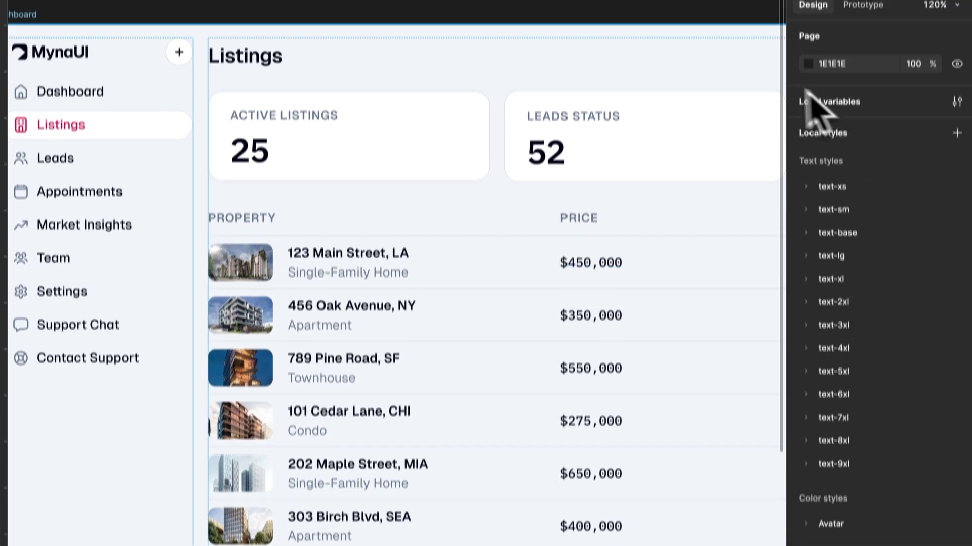
click(956, 97)
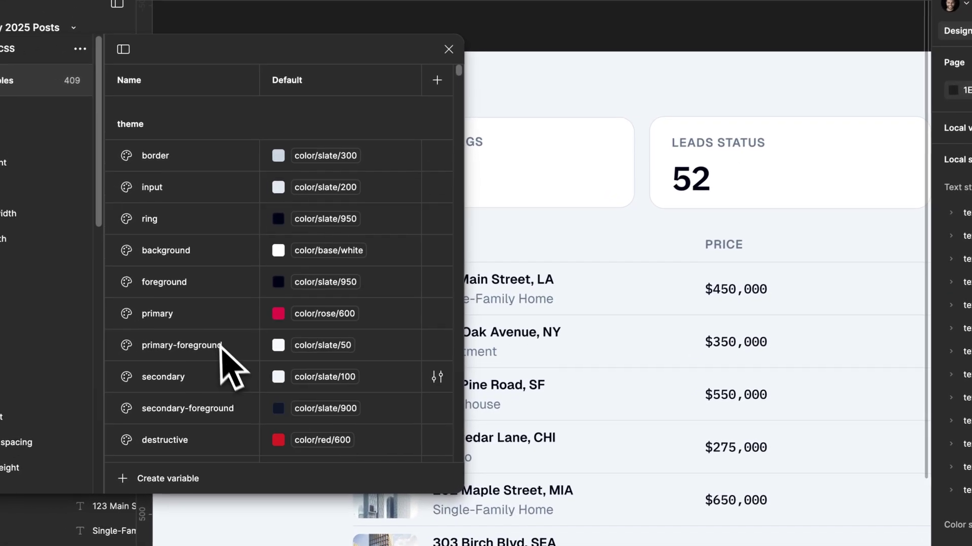
- Scroll the theme mappings (border slate/300, ring slate/950, primary rose/600), then close the variables table
scroll(223, 349, down, 10)
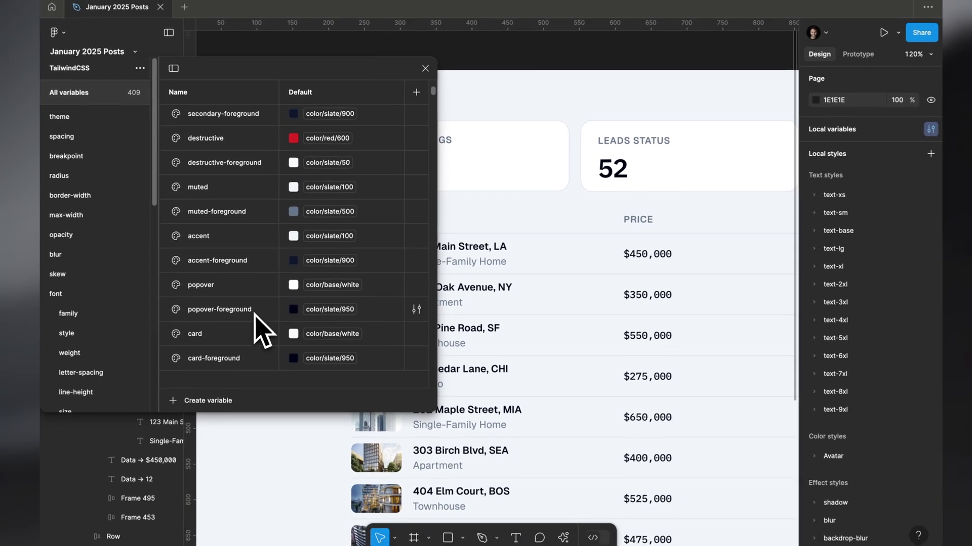
scroll(258, 328, up, 5)
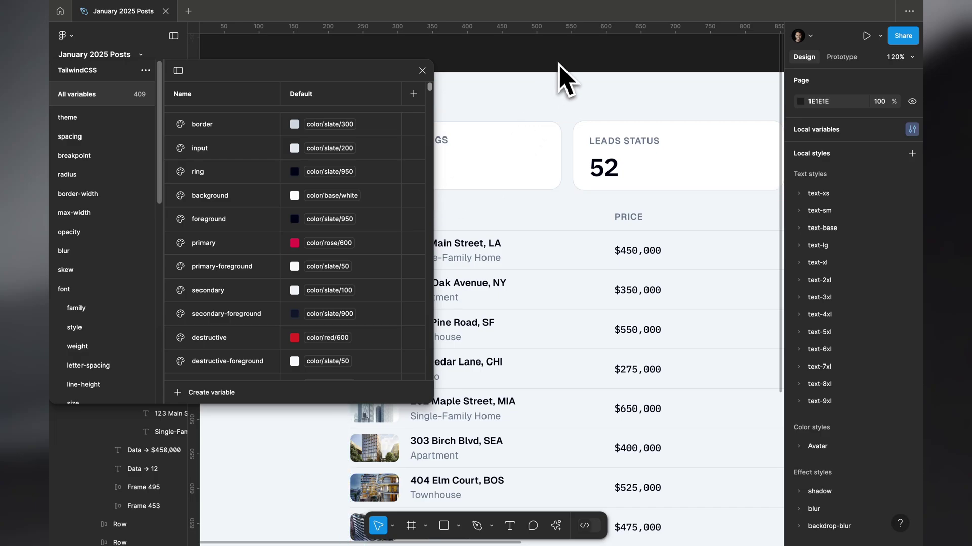
scroll(560, 75, down, 5)
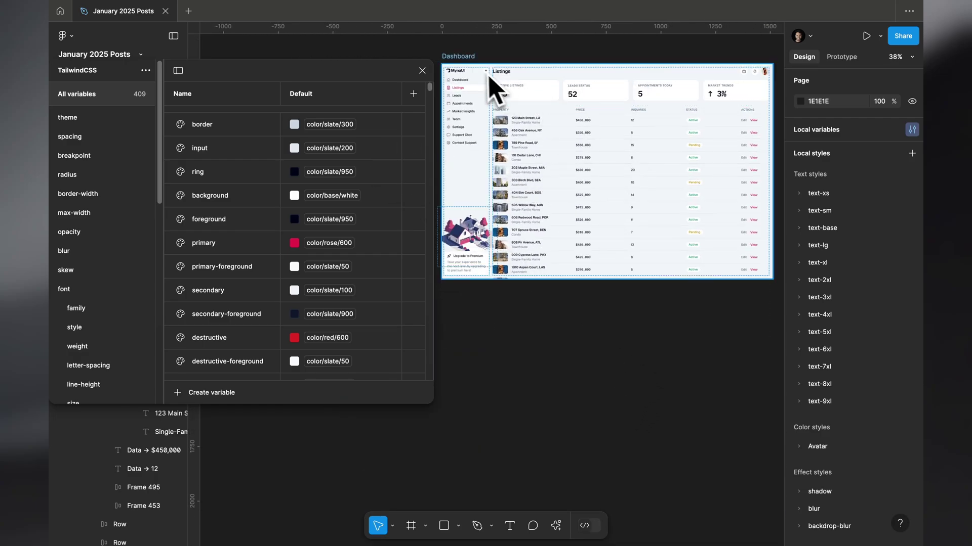
scroll(464, 69, up, 4)
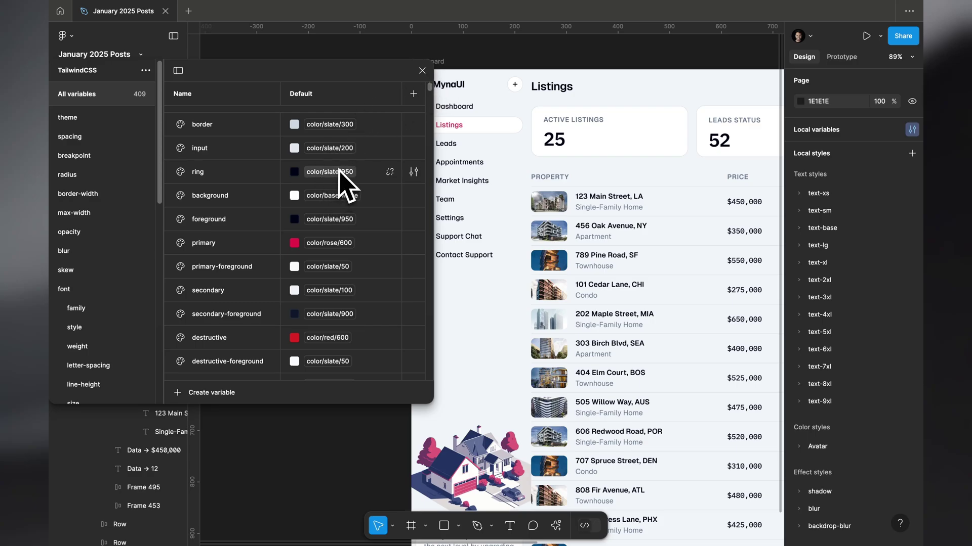
scroll(339, 167, up, 1)
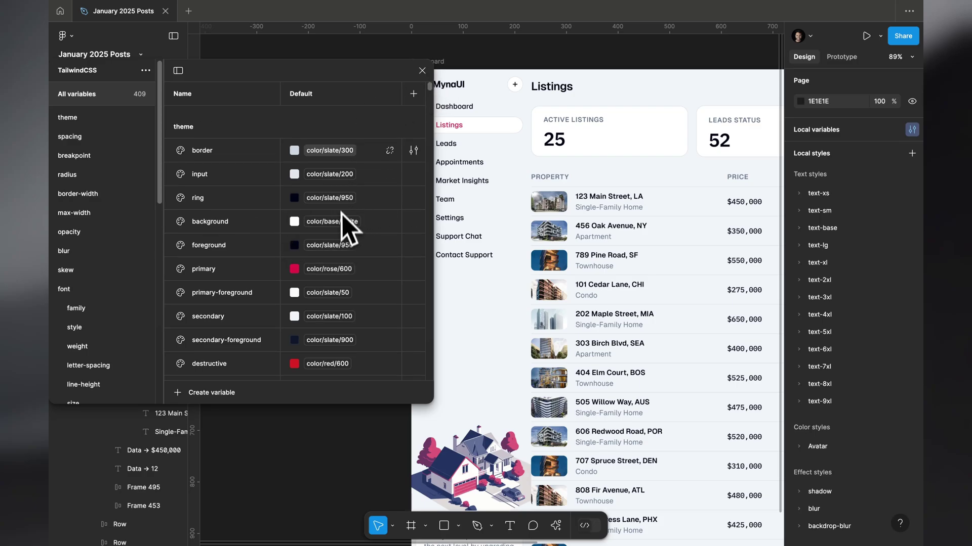
scroll(339, 256, down, 4)
scroll(397, 286, up, 4)
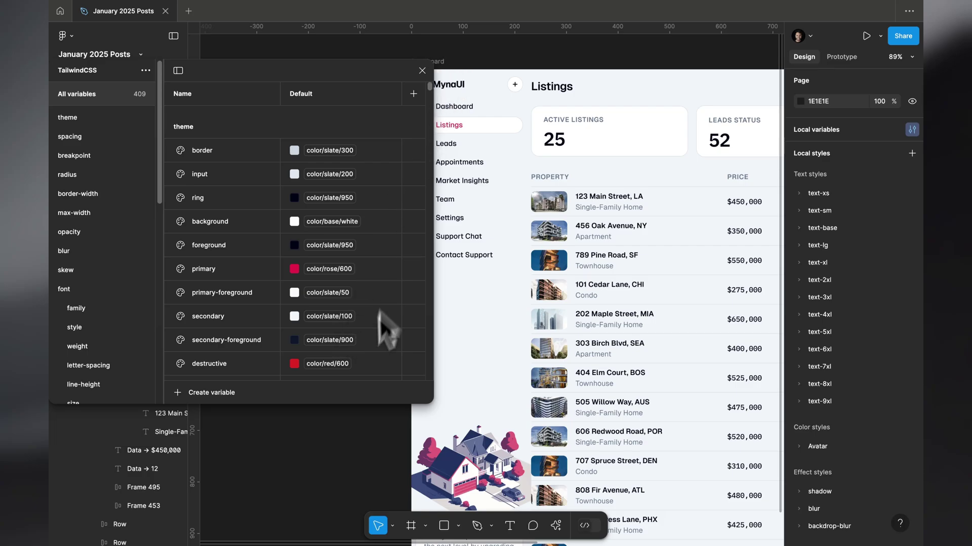
scroll(390, 309, down, 3)
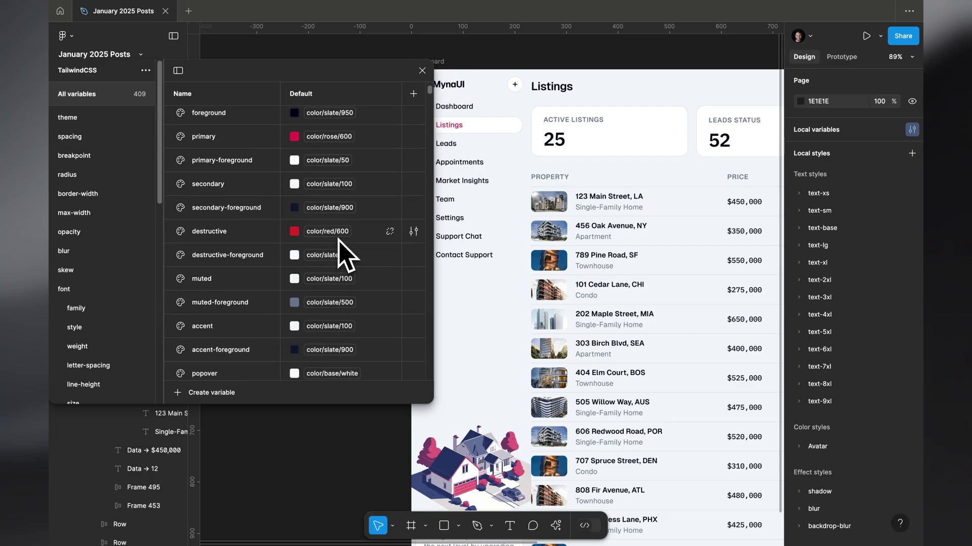
scroll(345, 255, up, 3)
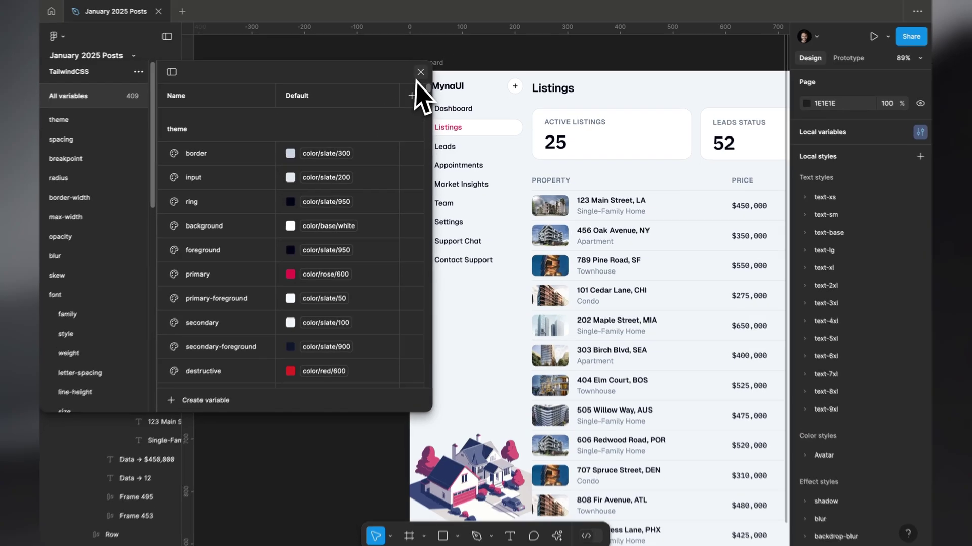
click(422, 71)
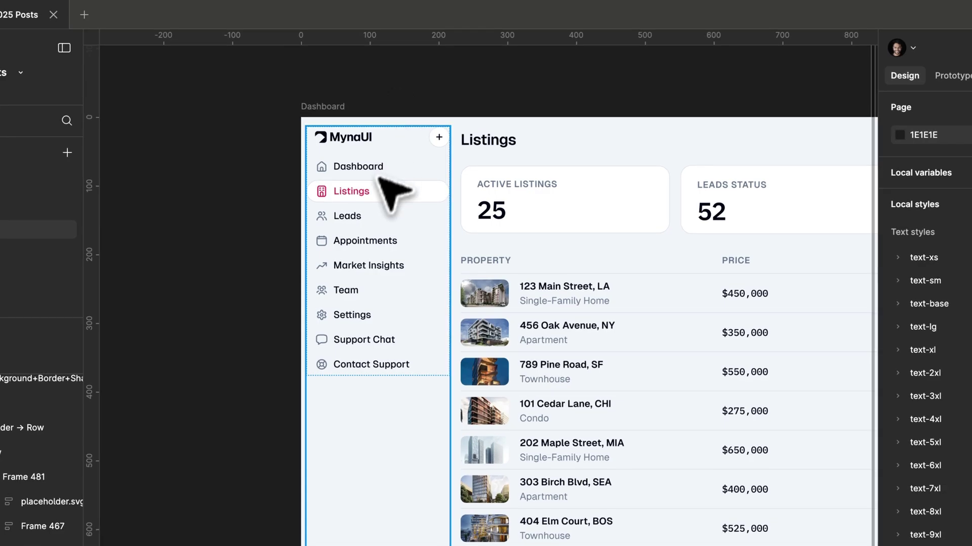
scroll(387, 188, up, 5)
double_click(405, 213)
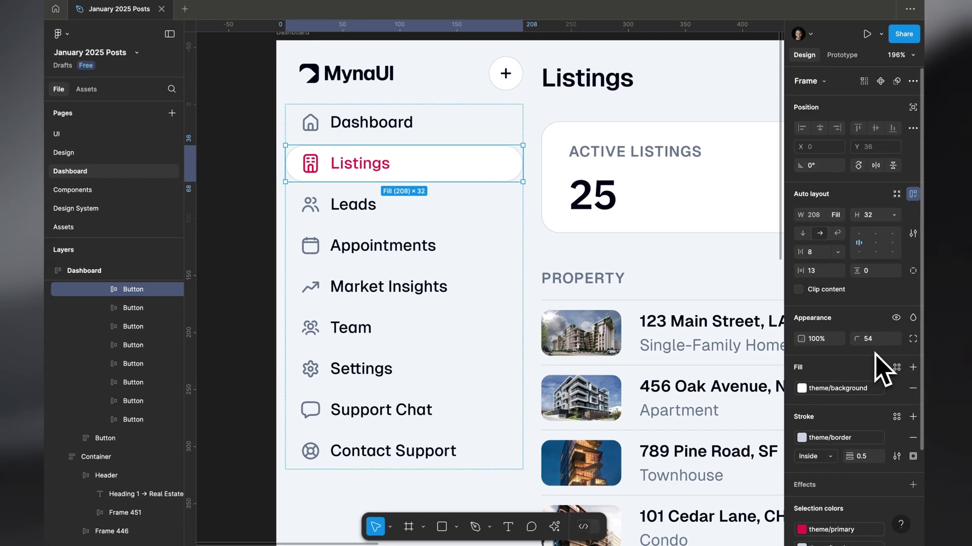
key(Escape)
scroll(486, 167, down, 3)
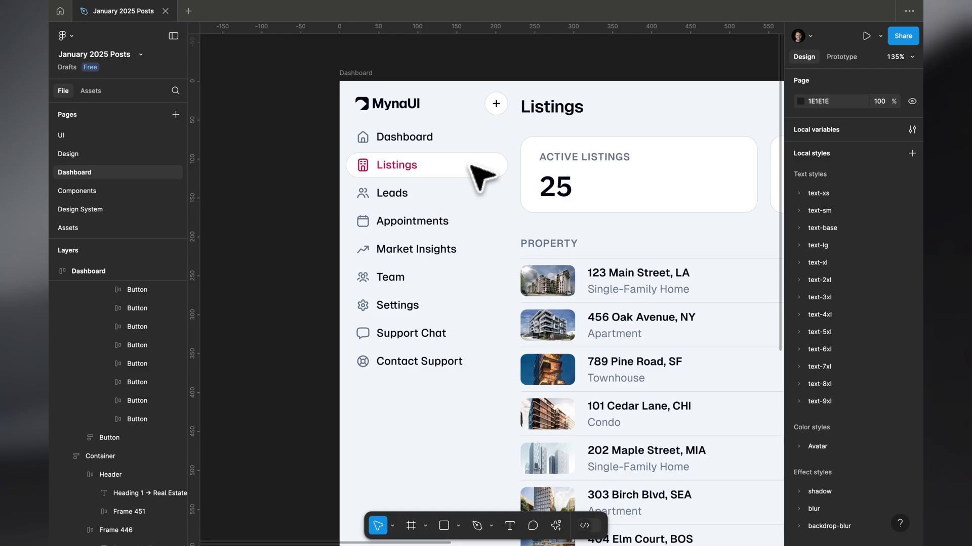
scroll(471, 166, down, 1)
scroll(472, 166, up, 3)
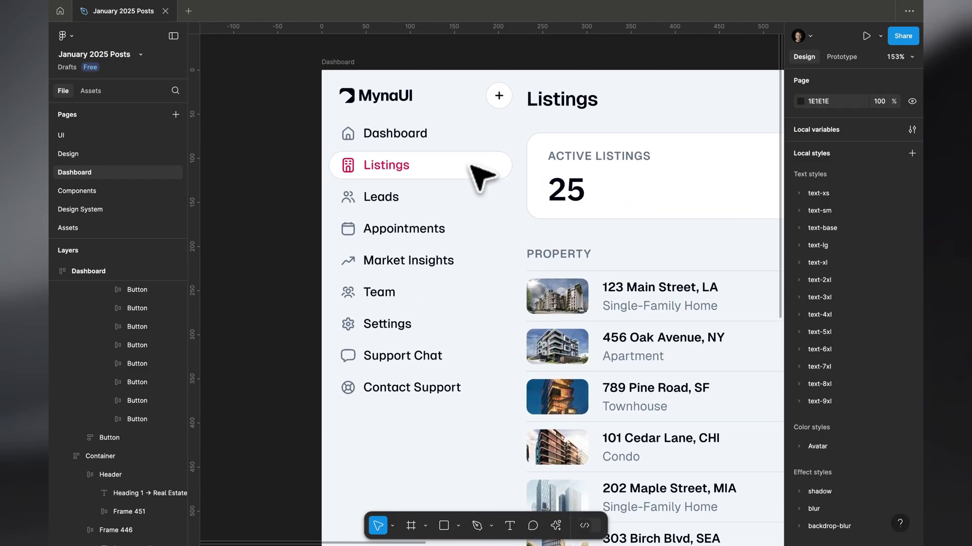
click(472, 166)
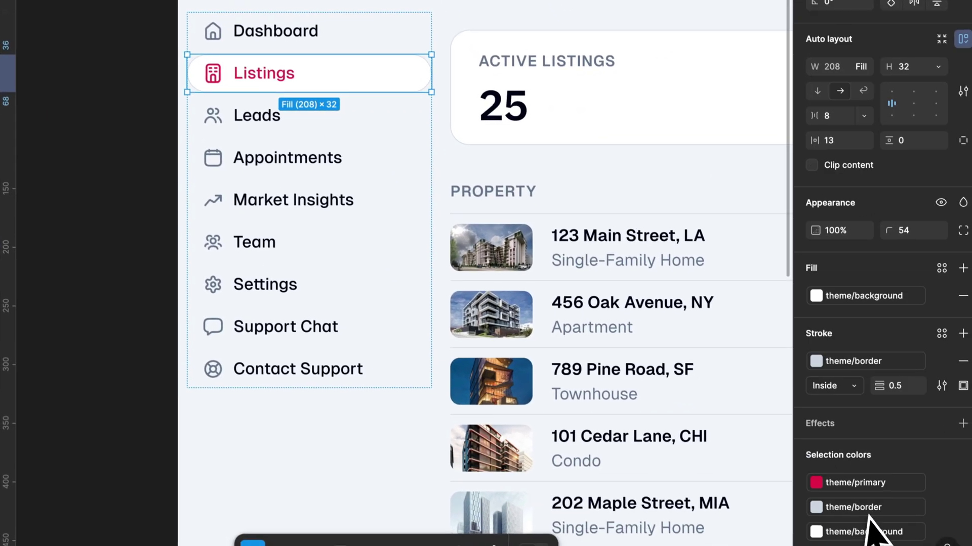
key(Escape)
click(232, 61)
key(Escape)
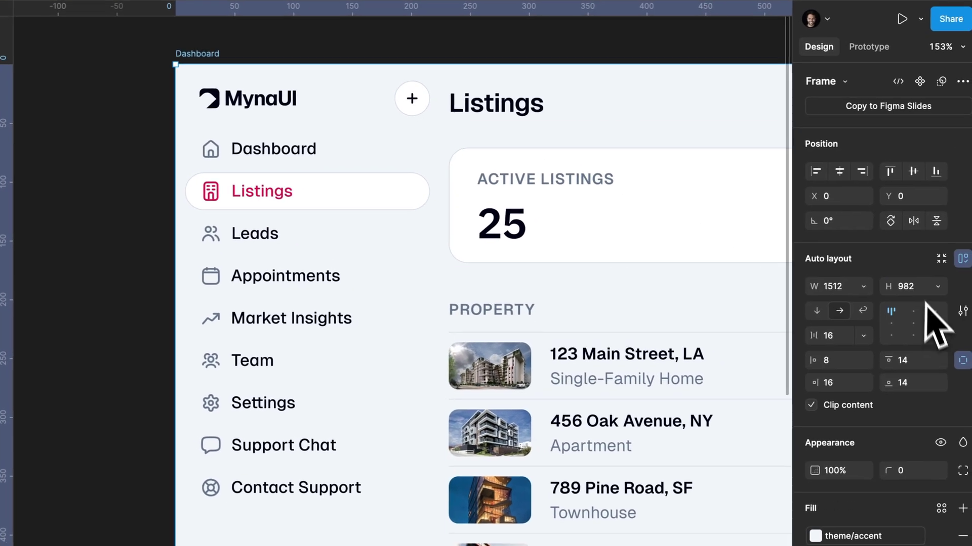
key(Escape)
click(971, 162)
scroll(307, 364, down, 2)
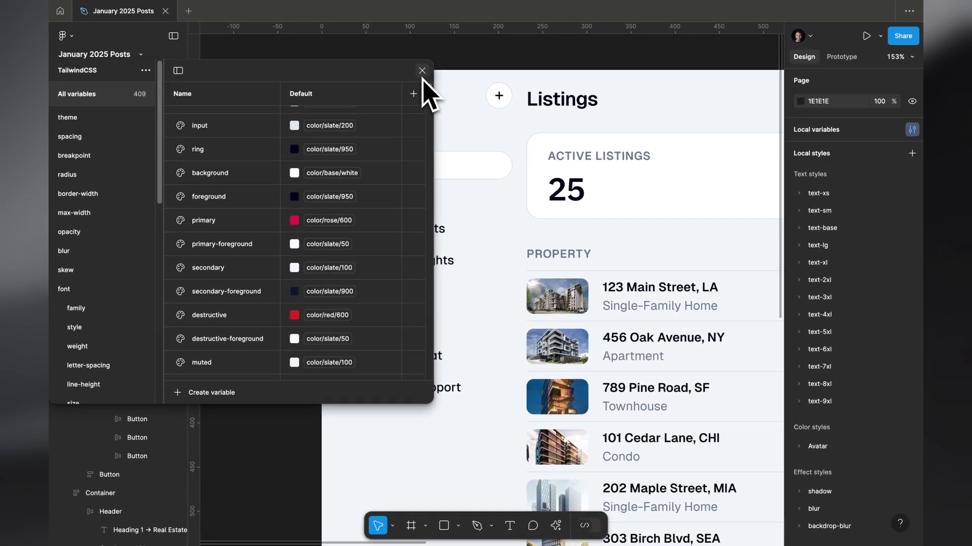
click(422, 70)
click(341, 71)
key(shift+2)
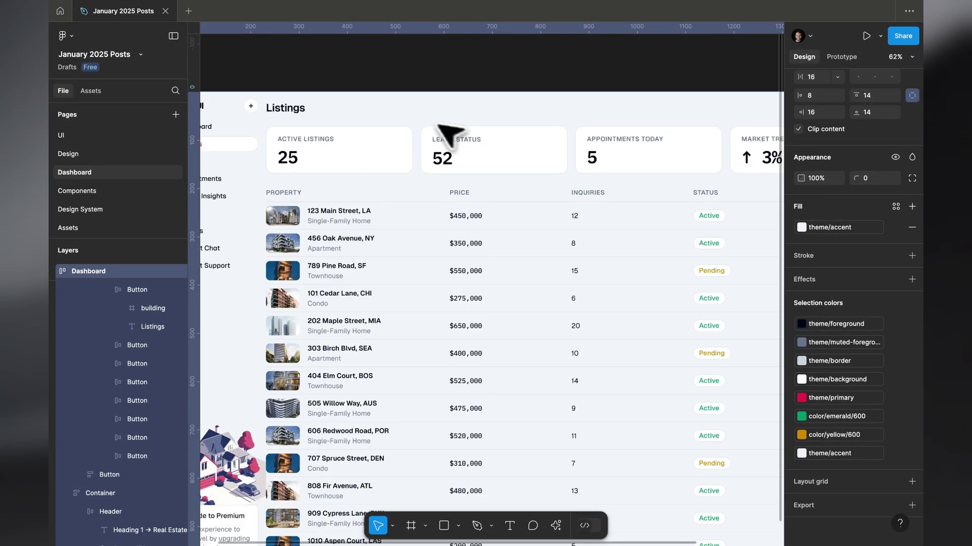
scroll(415, 116, left, 5)
click(393, 146)
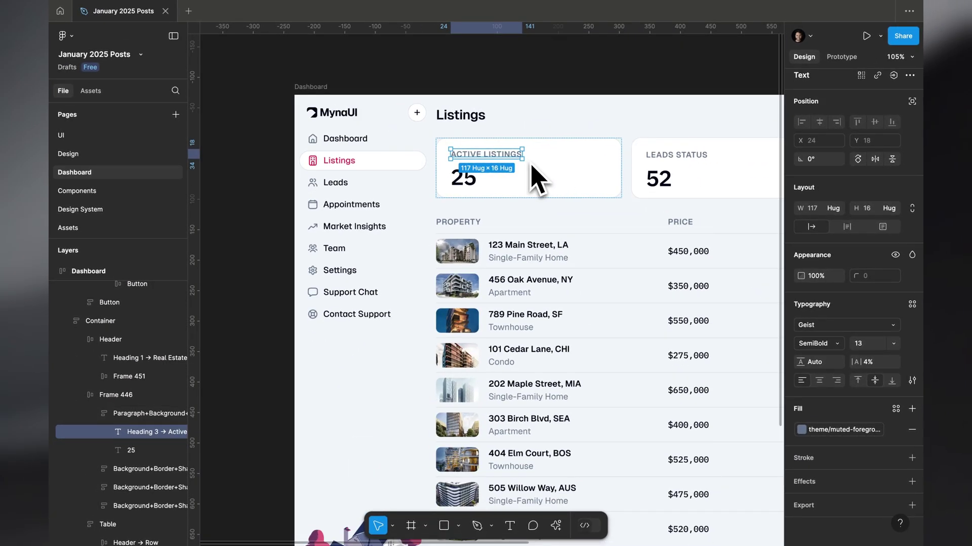
scroll(537, 180, up, 5)
scroll(538, 177, left, 3)
scroll(357, 116, up, 2)
click(343, 133)
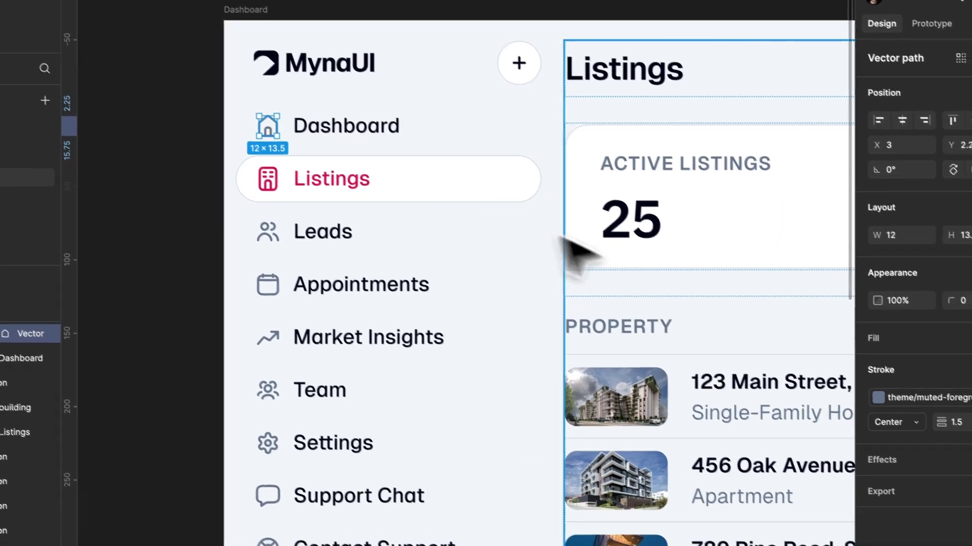
key(Escape)
scroll(243, 224, down, 5)
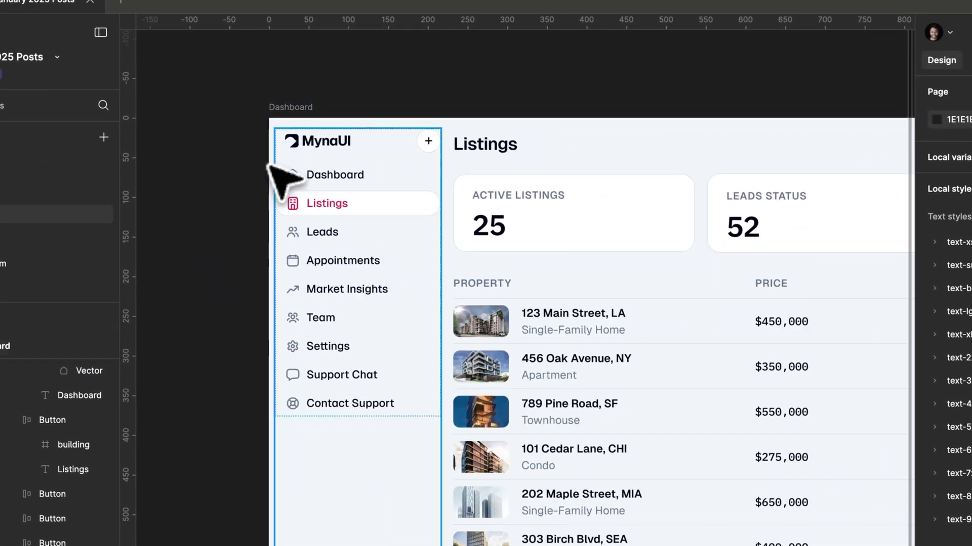
click(293, 109)
key(shift+2)
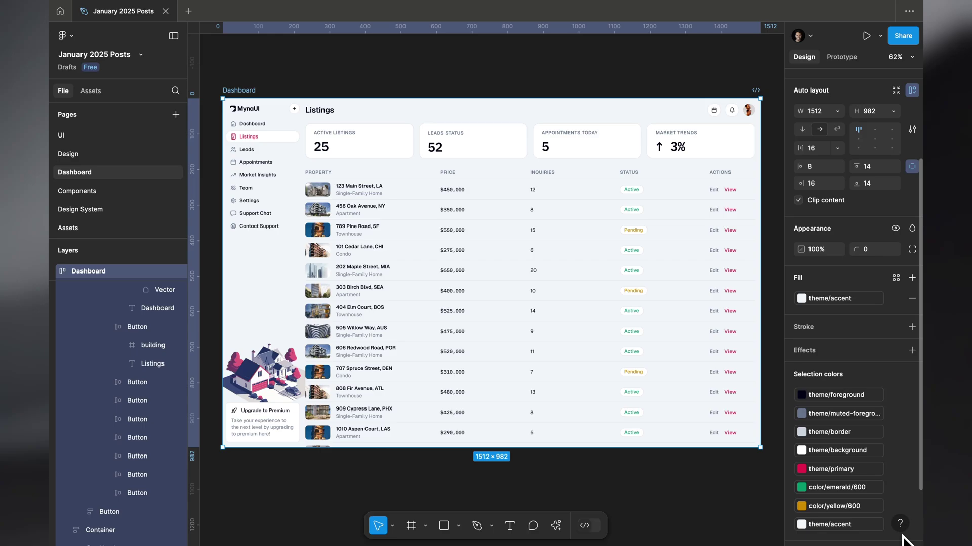
scroll(661, 412, up, 3)
key(shift+2)
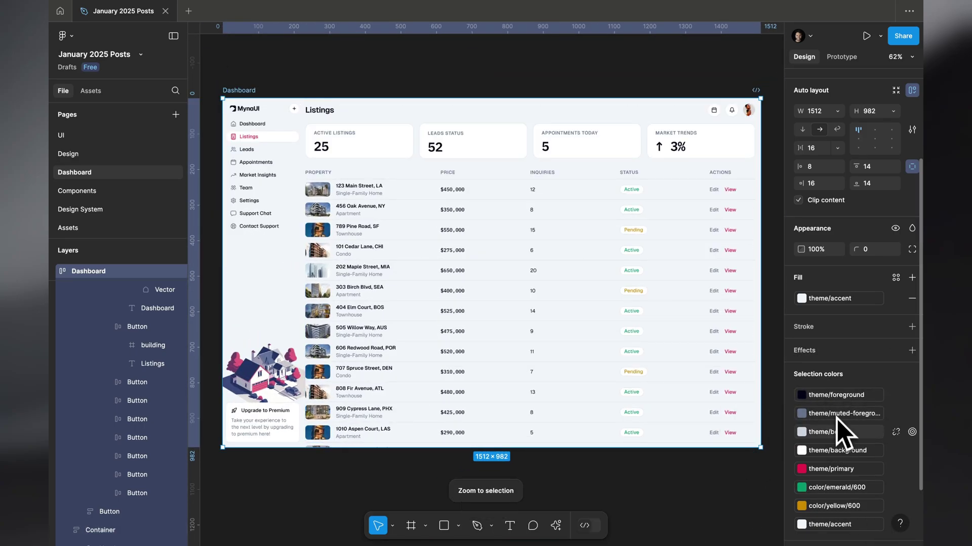
scroll(678, 159, up, 5)
scroll(571, 98, up, 4)
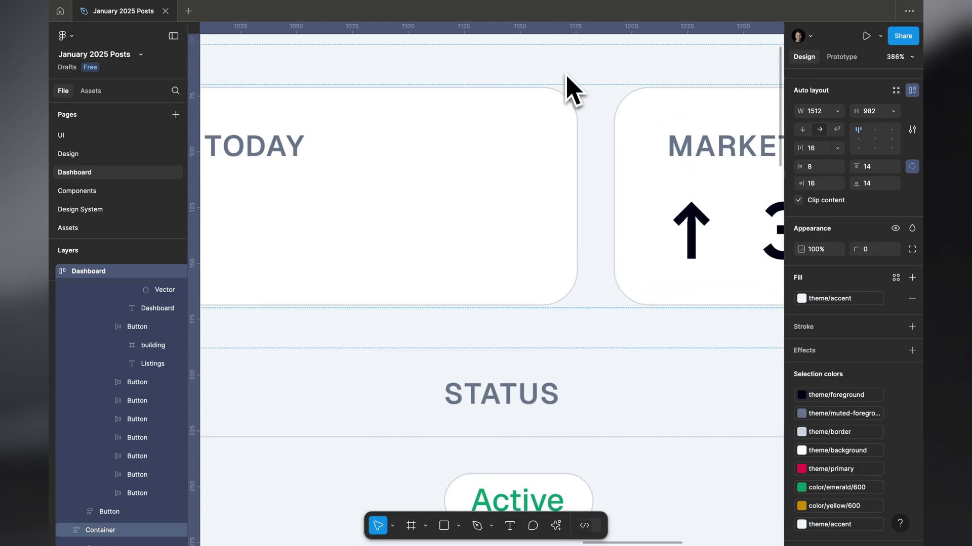
scroll(647, 448, down, 5)
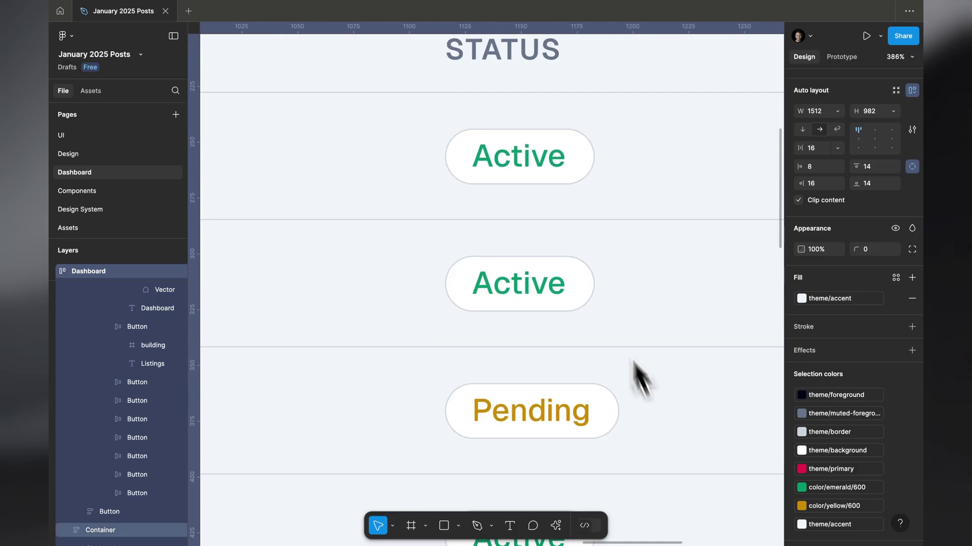
scroll(601, 158, down, 8)
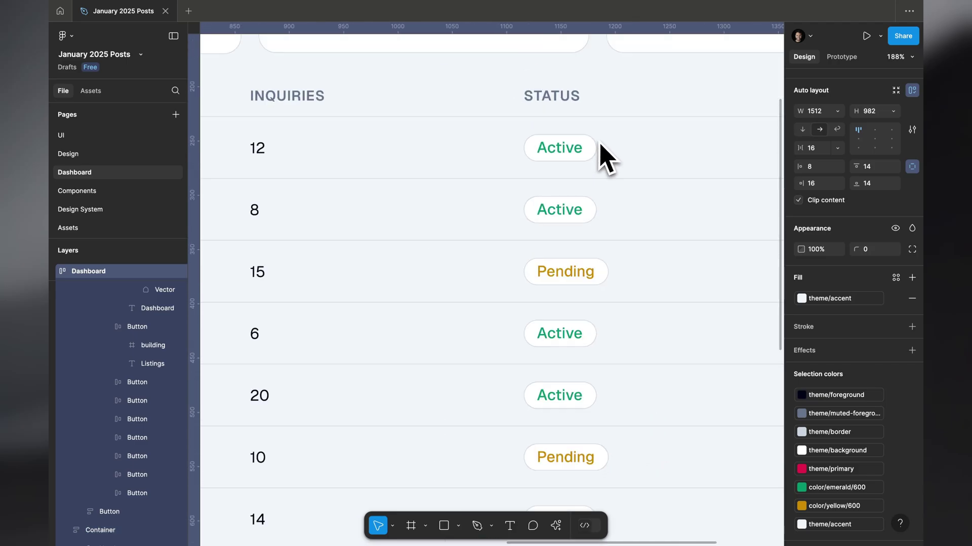
scroll(514, 163, down, 3)
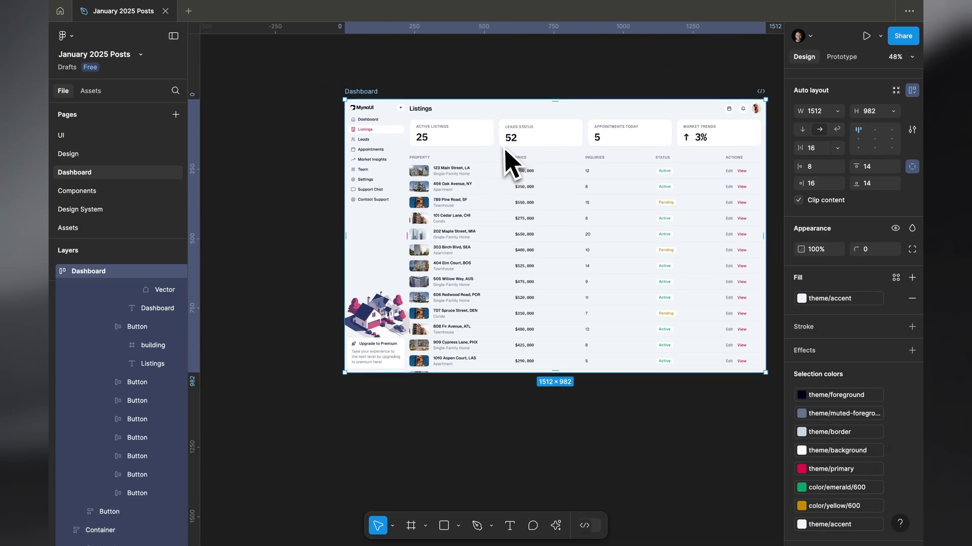
scroll(503, 142, up, 5)
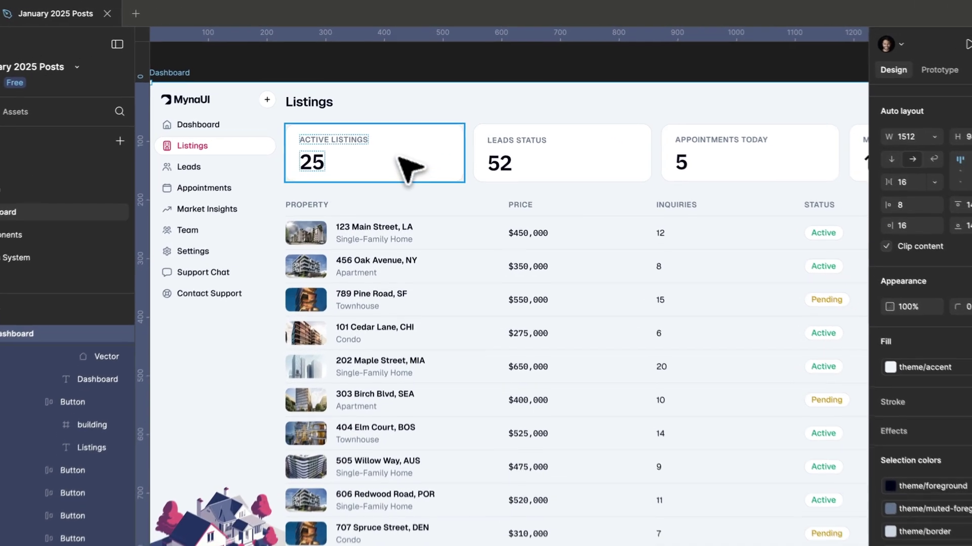
click(396, 127)
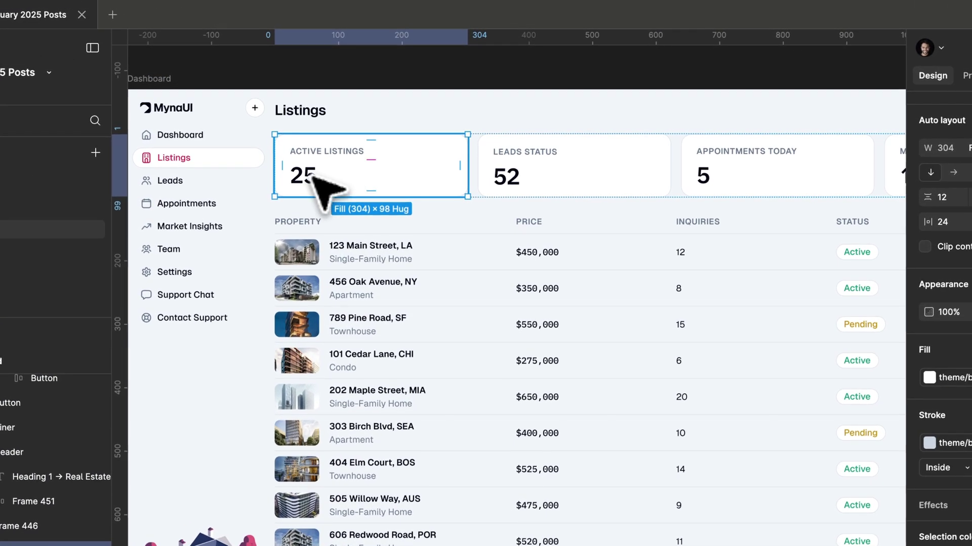
click(635, 191)
click(250, 165)
scroll(248, 168, up, 3)
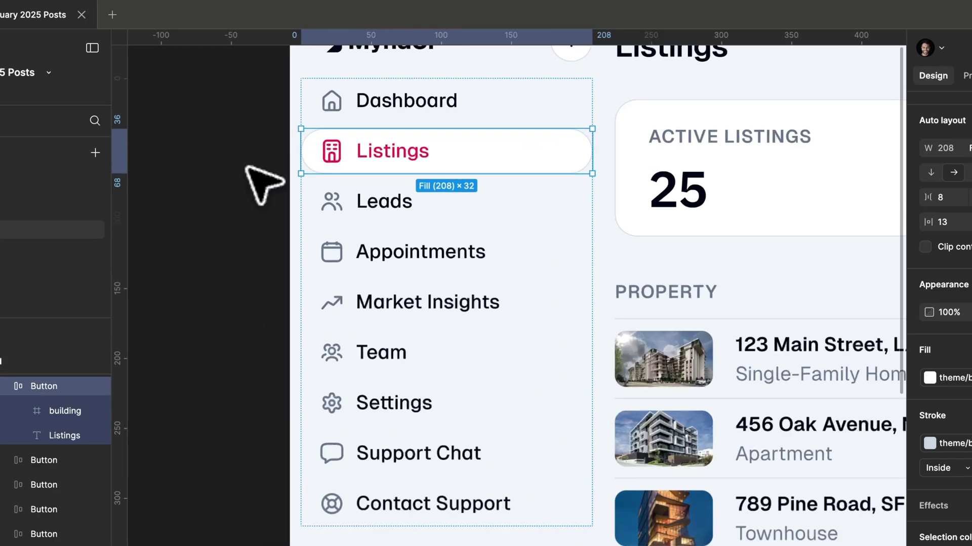
click(247, 167)
scroll(228, 169, down, 3)
scroll(208, 172, down, 2)
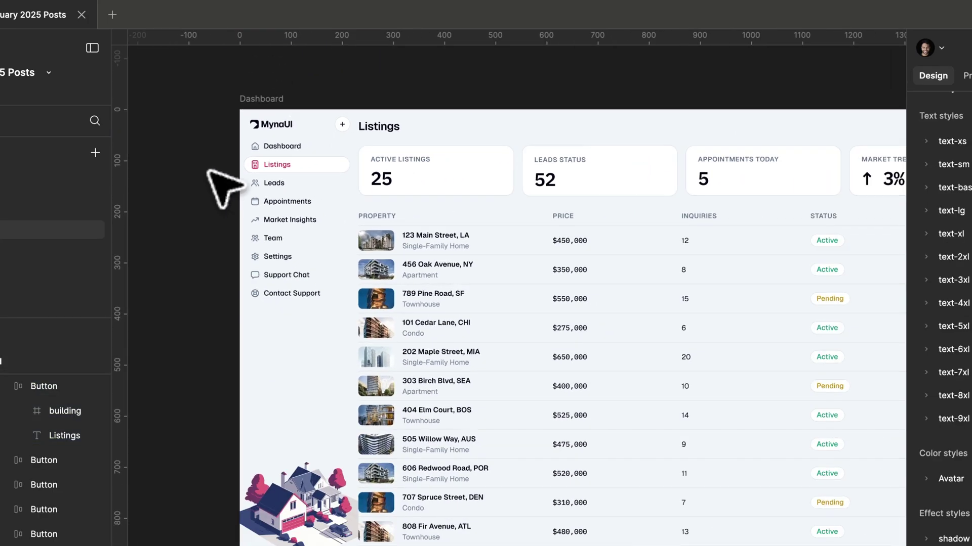
right_click(218, 178)
click(268, 98)
text(@)
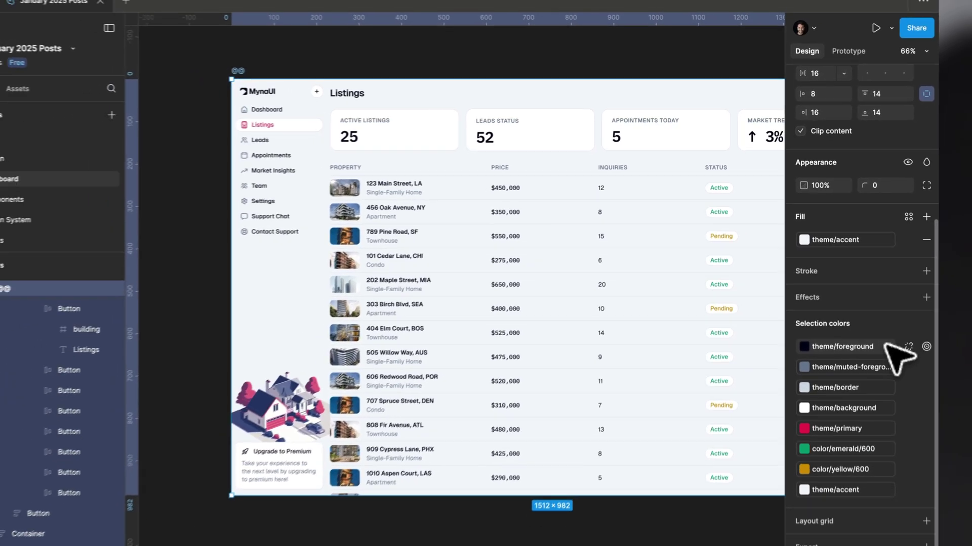
key(super+z)
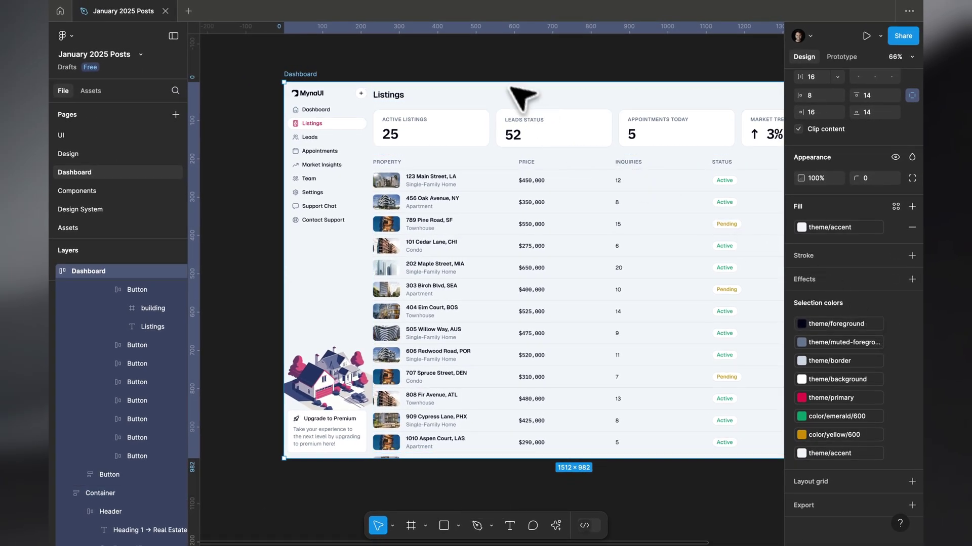
key(shift+2)
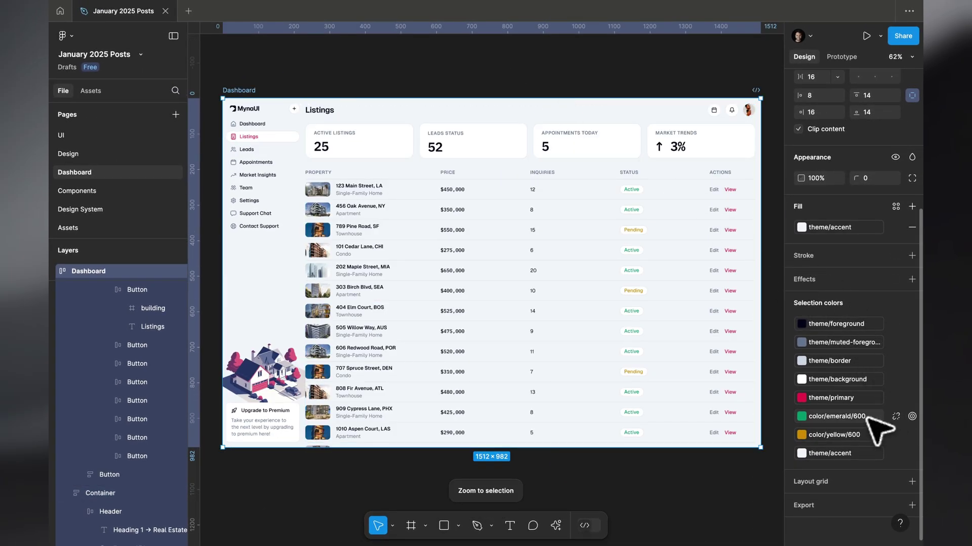
scroll(875, 212, up, 3)
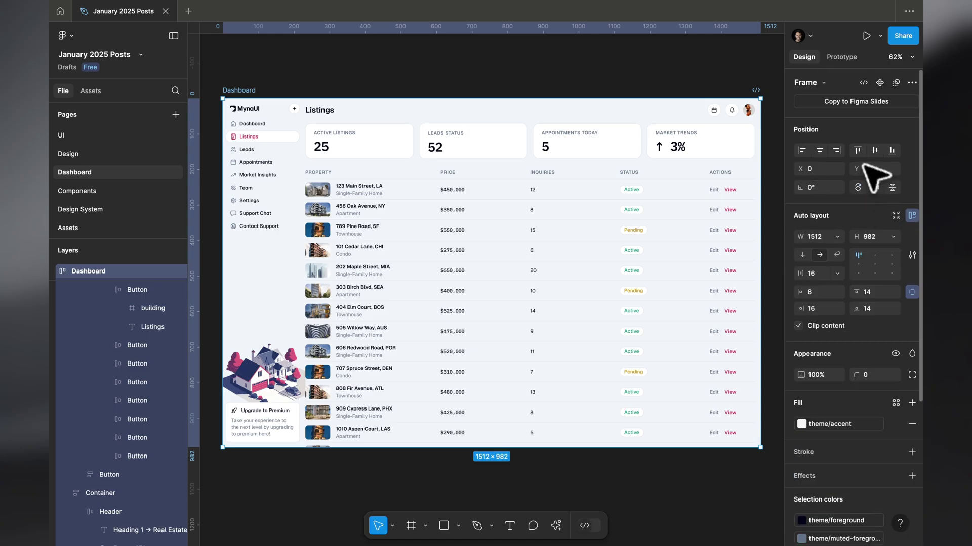
key(Escape)
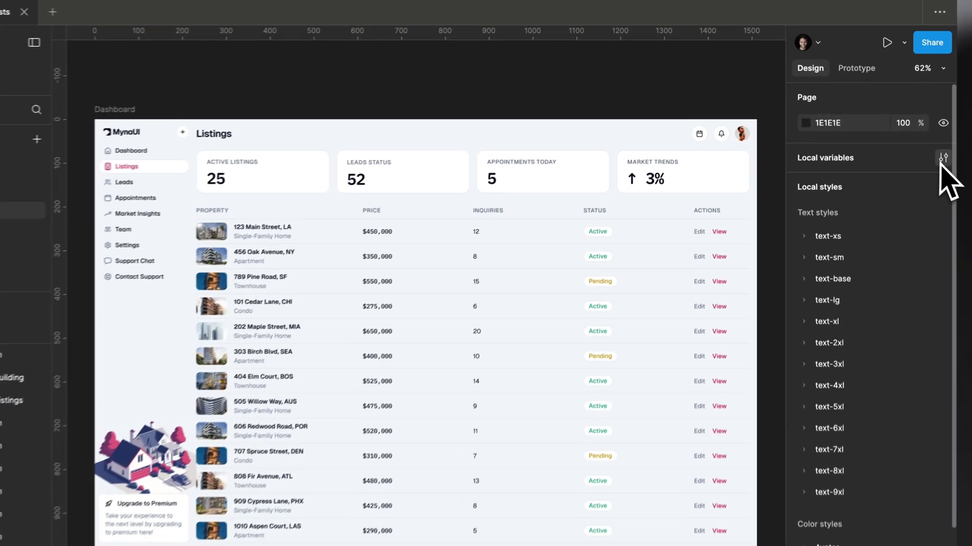
click(911, 130)
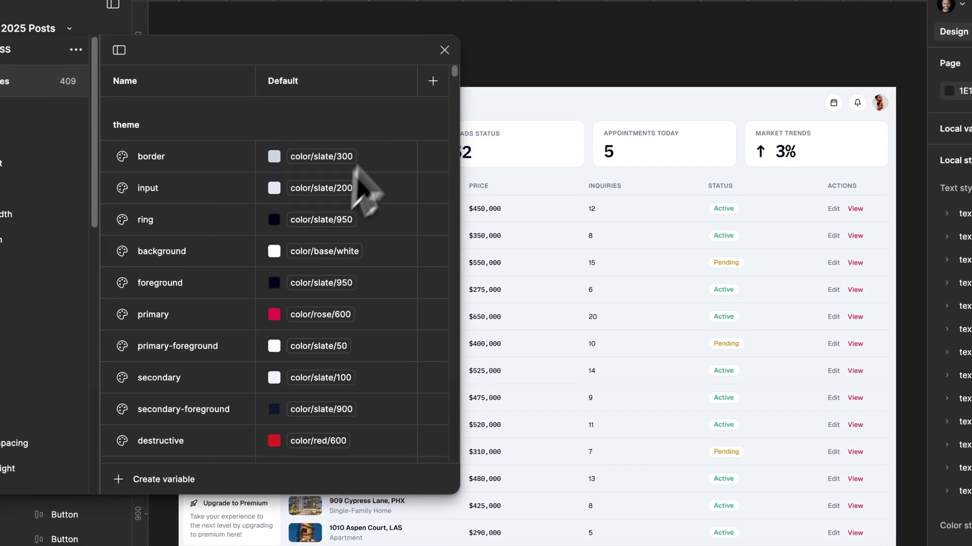
click(445, 51)
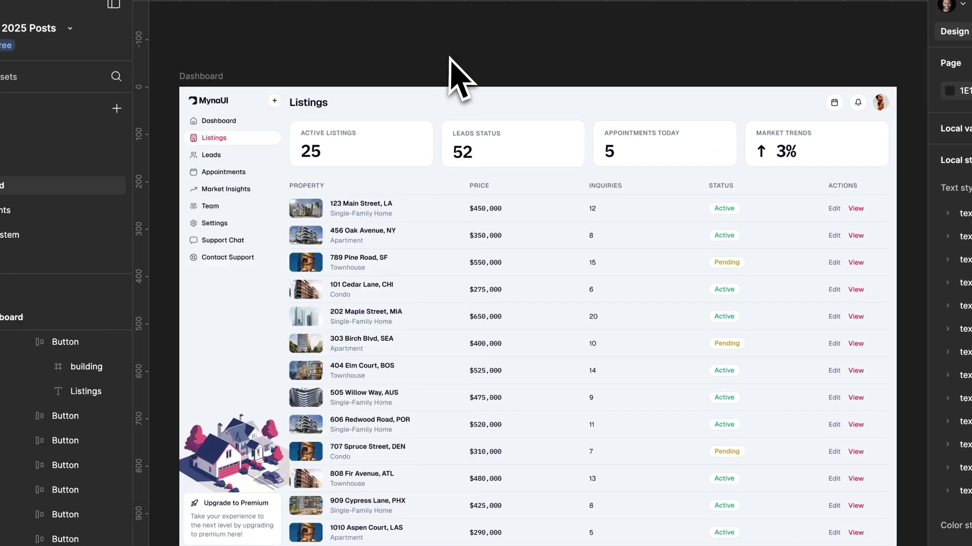
click(203, 75)
scroll(957, 455, down, 5)
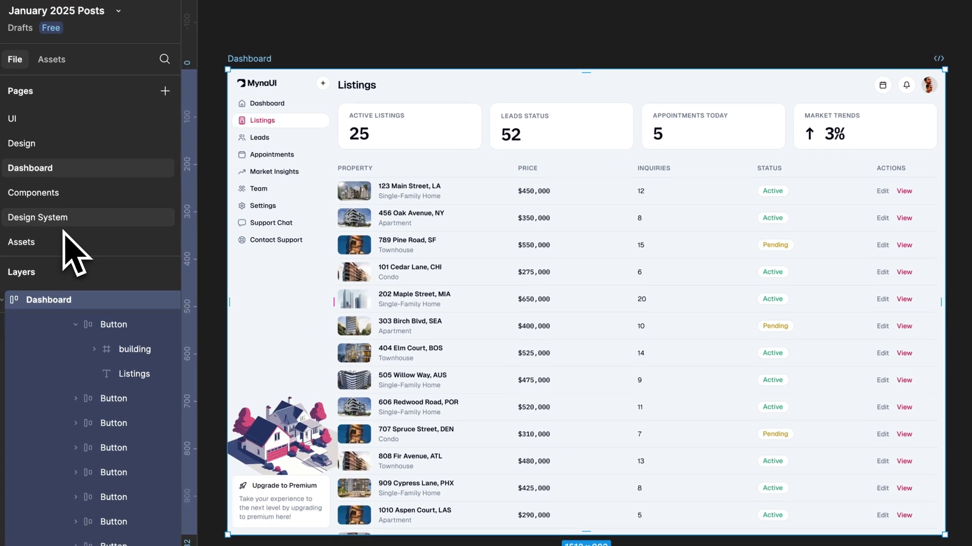
- Switch to the Design System page and fit all its frames in view
click(70, 221)
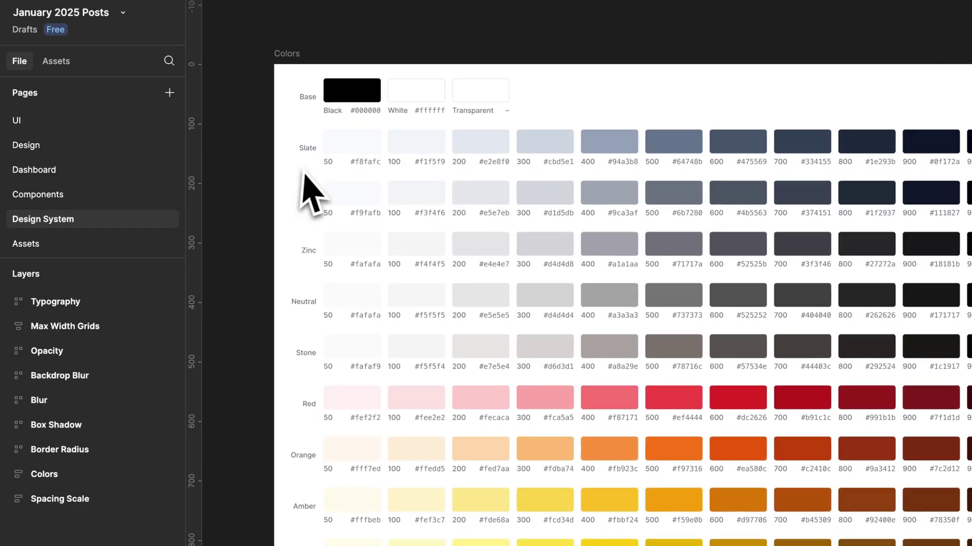
scroll(311, 192, down, 5)
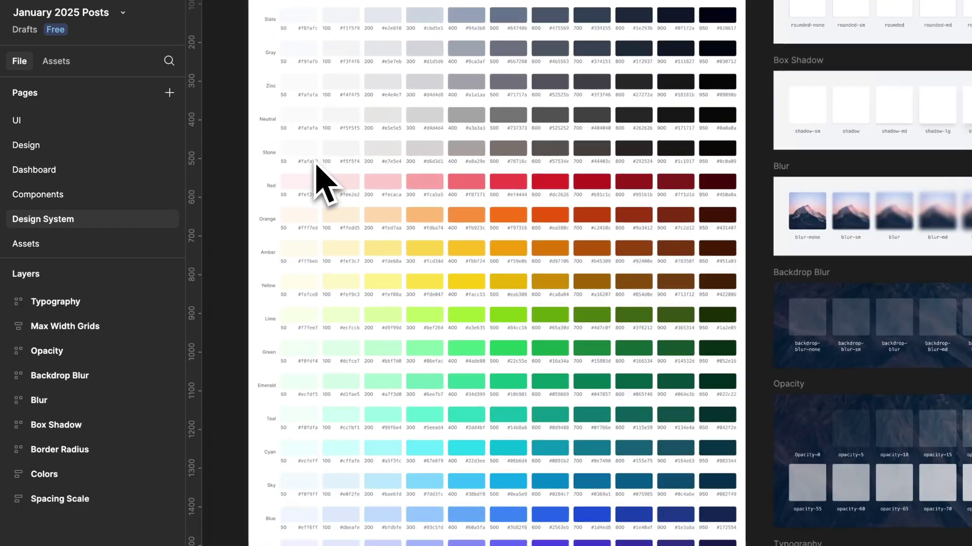
scroll(357, 498, down, 8)
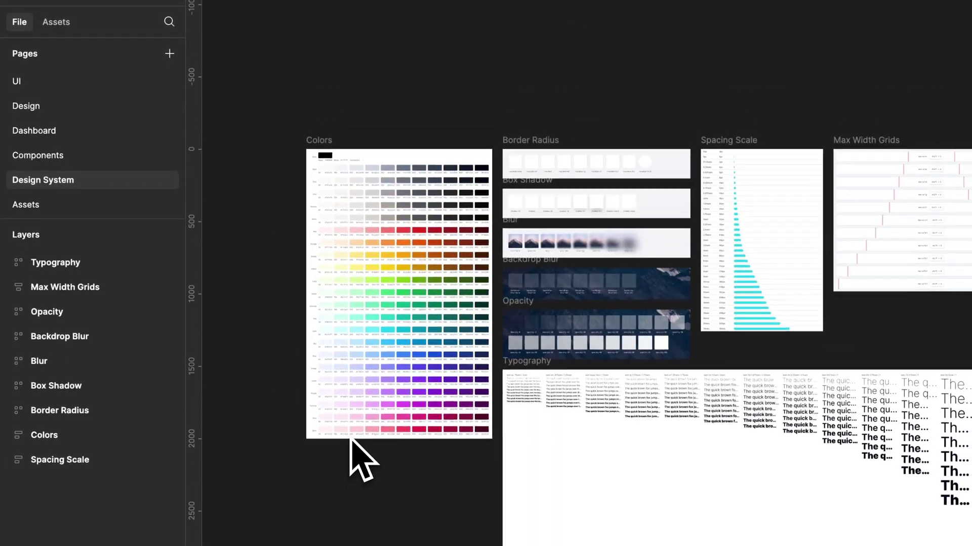
key(shift+2)
- Open the Dashboard page, fit the Dashboard frame to the view, and deselect it
click(54, 132)
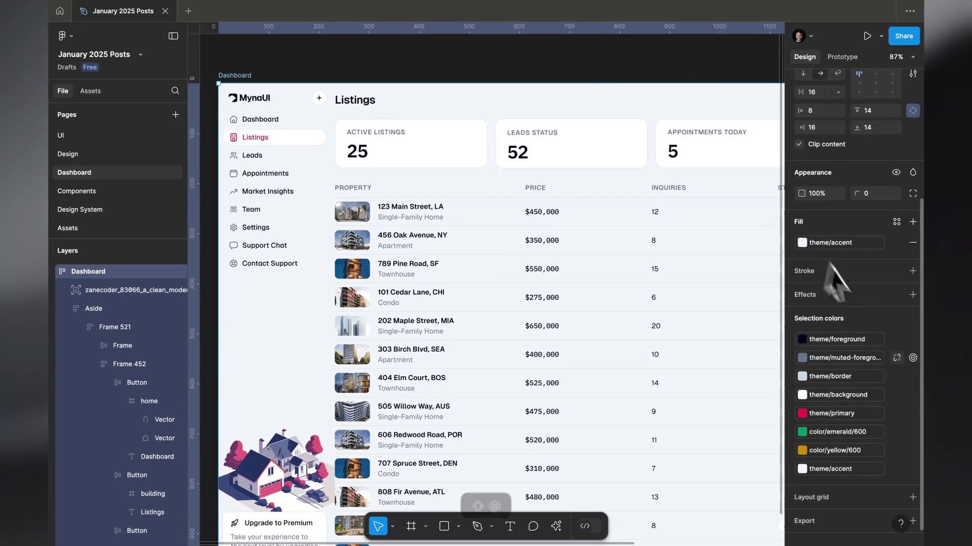
key(shift+2)
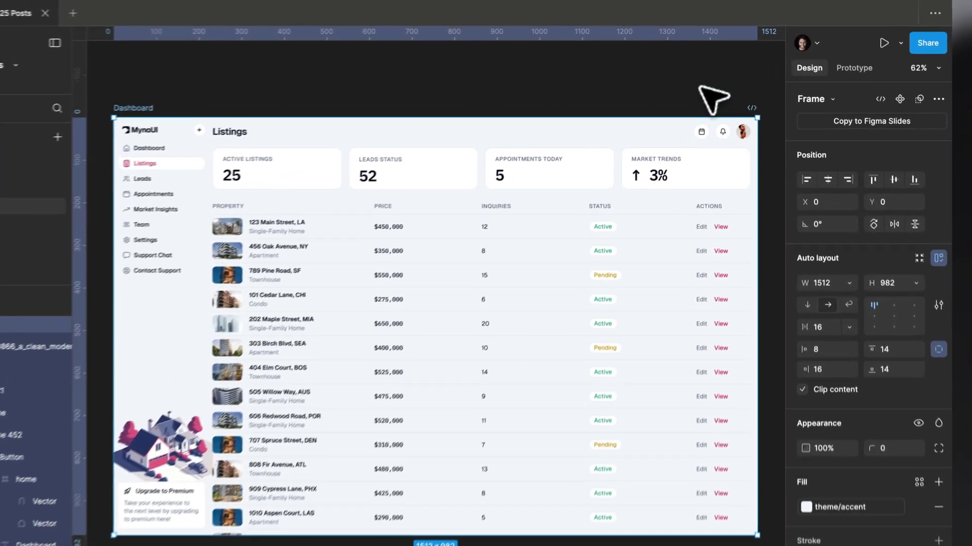
click(708, 71)
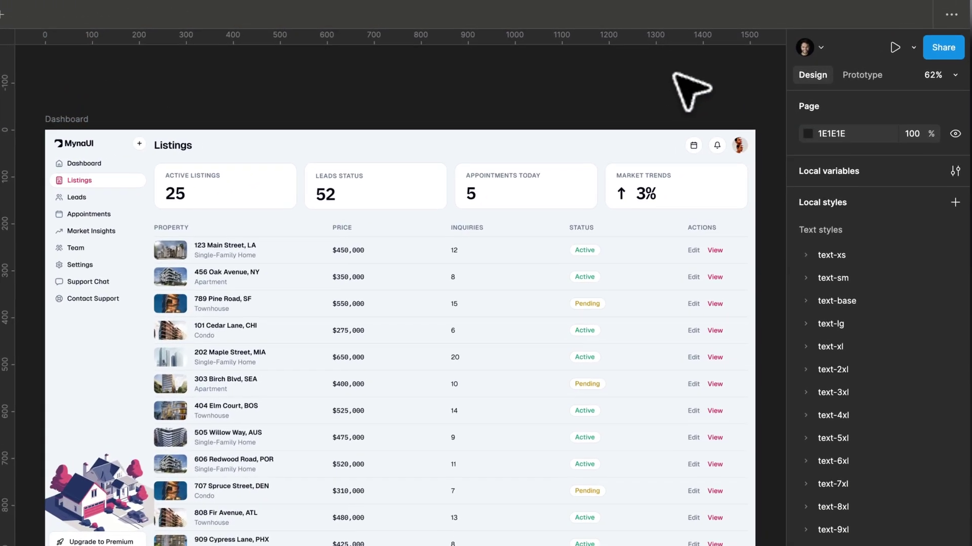
click(958, 173)
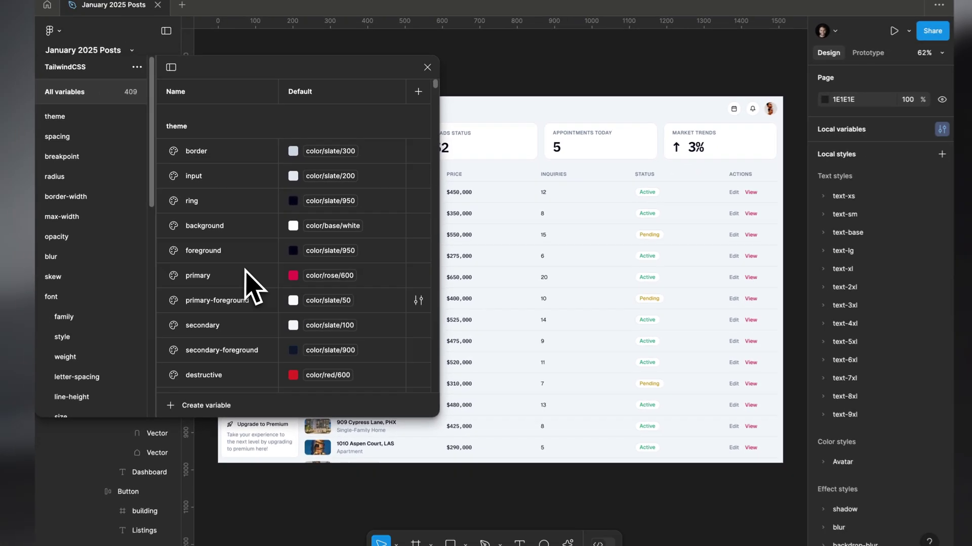
scroll(232, 340, down, 3)
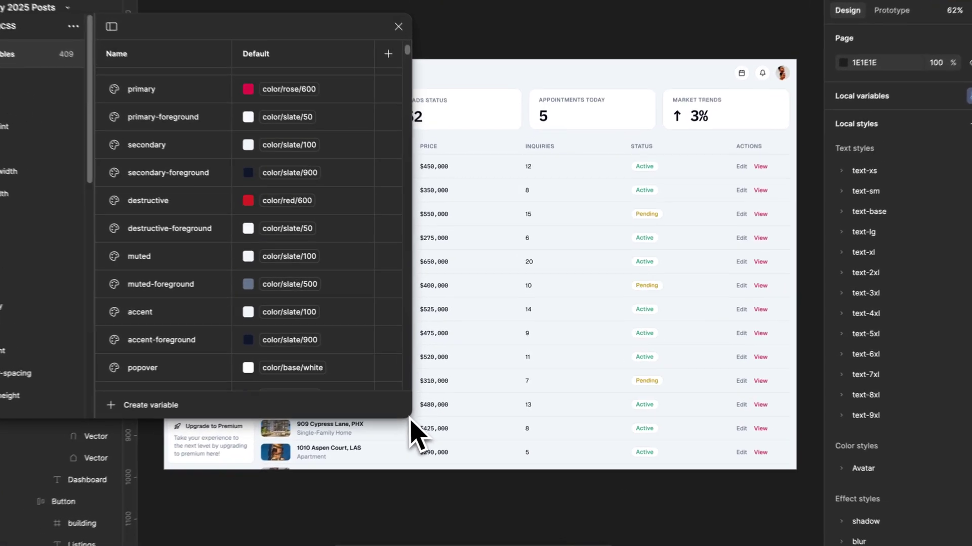
drag(433, 403, 648, 440)
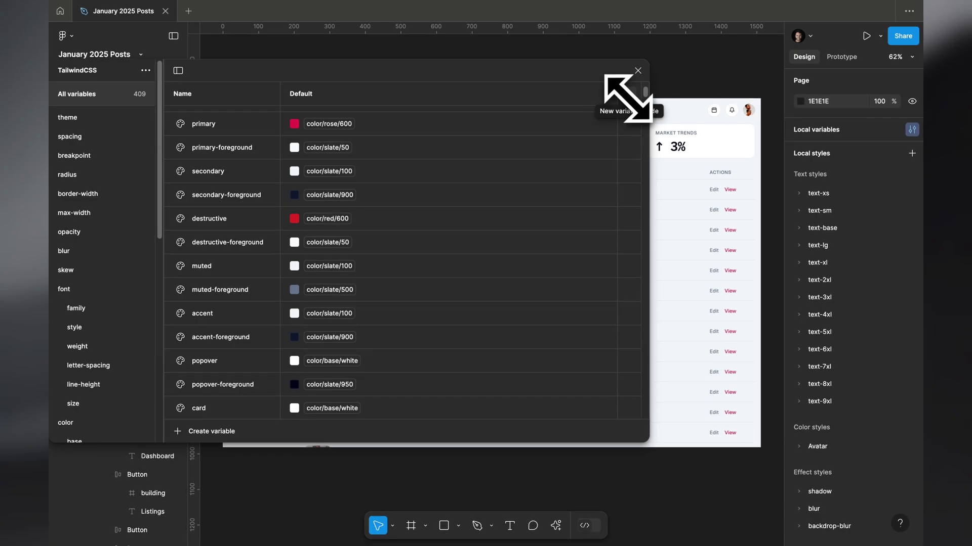
scroll(521, 200, up, 3)
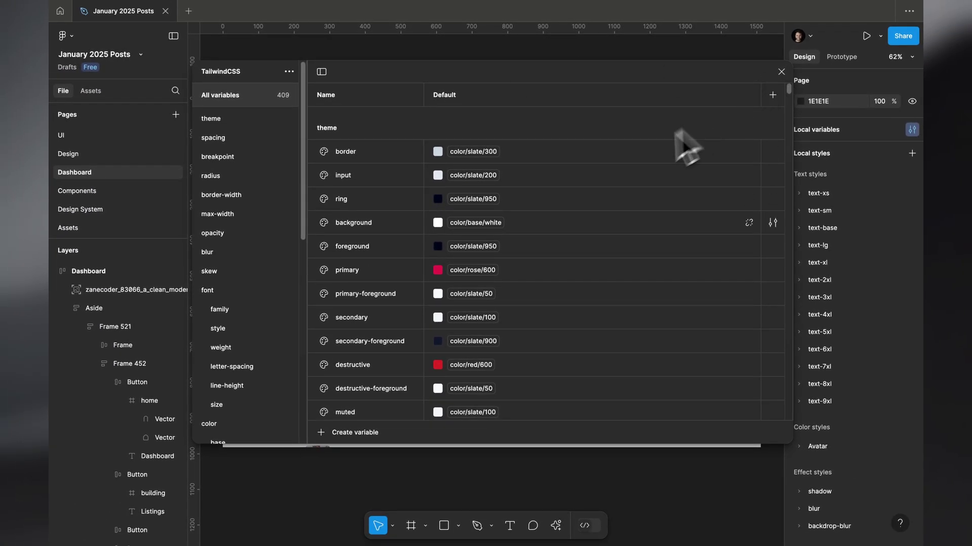
scroll(544, 225, down, 10)
click(210, 118)
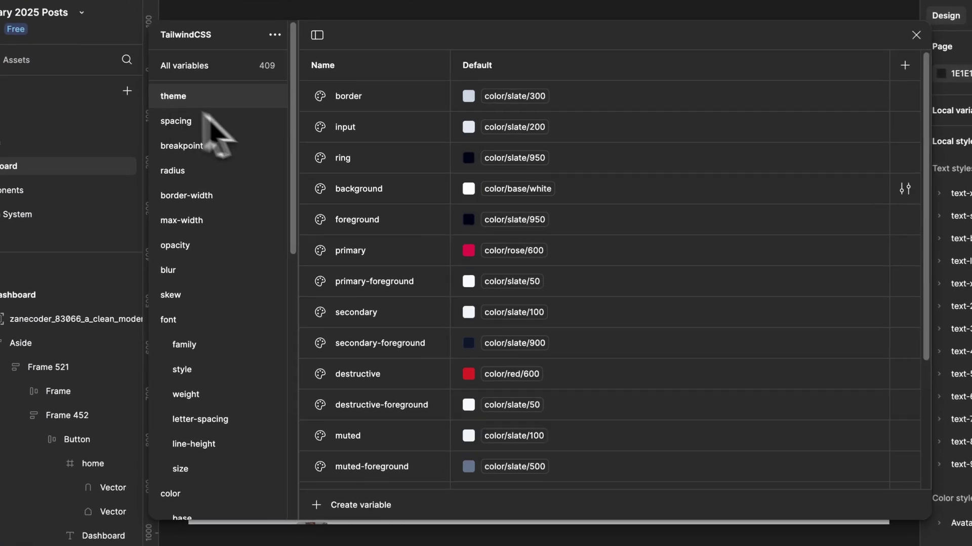
scroll(445, 212, down, 5)
scroll(412, 423, up, 5)
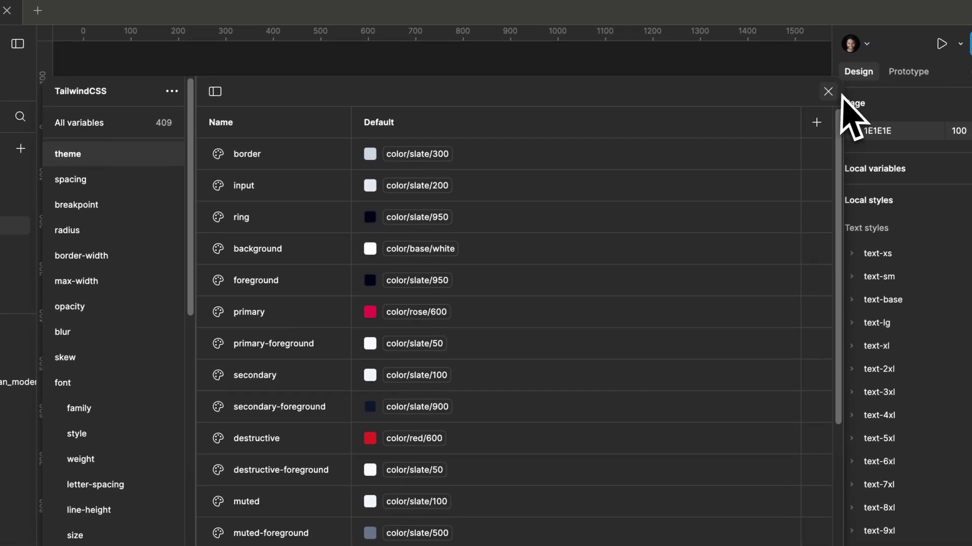
click(930, 32)
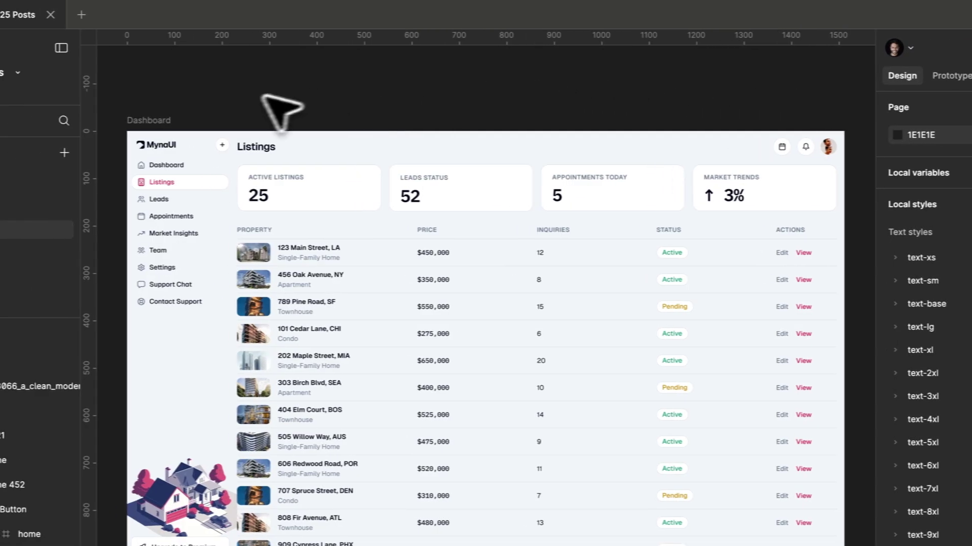
- Fit the Dashboard frame, zoom into the navigation sidebar to 140%, then deselect
click(81, 120)
key(shift+2)
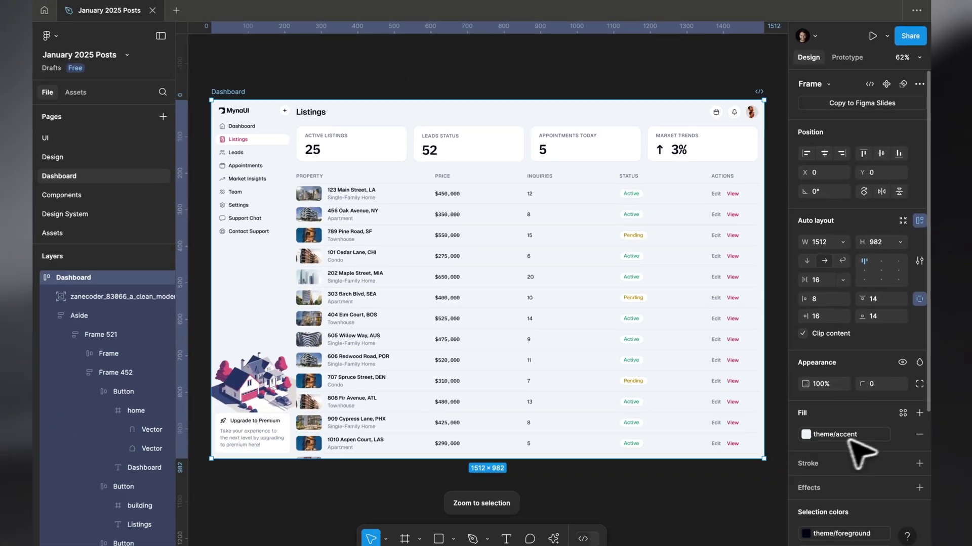
scroll(850, 440, down, 5)
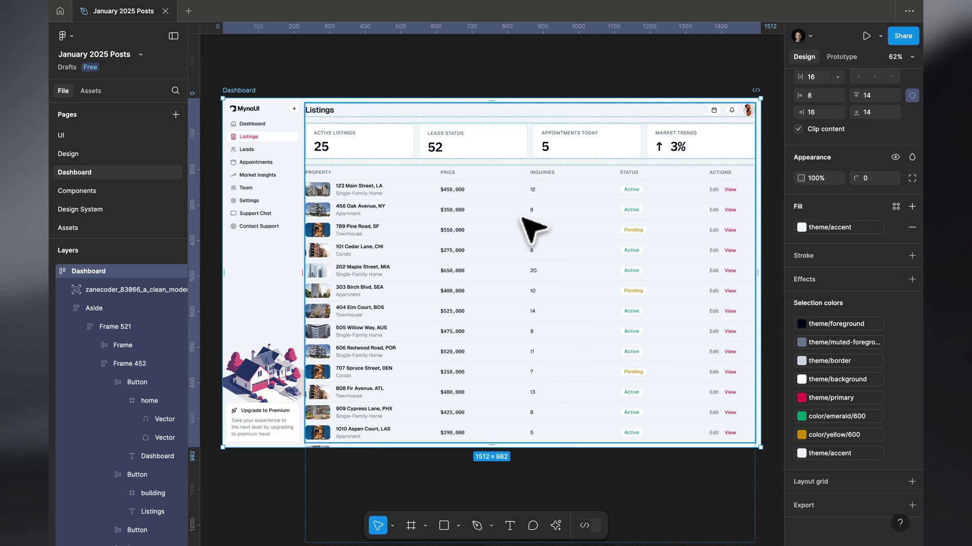
scroll(310, 187, up, 5)
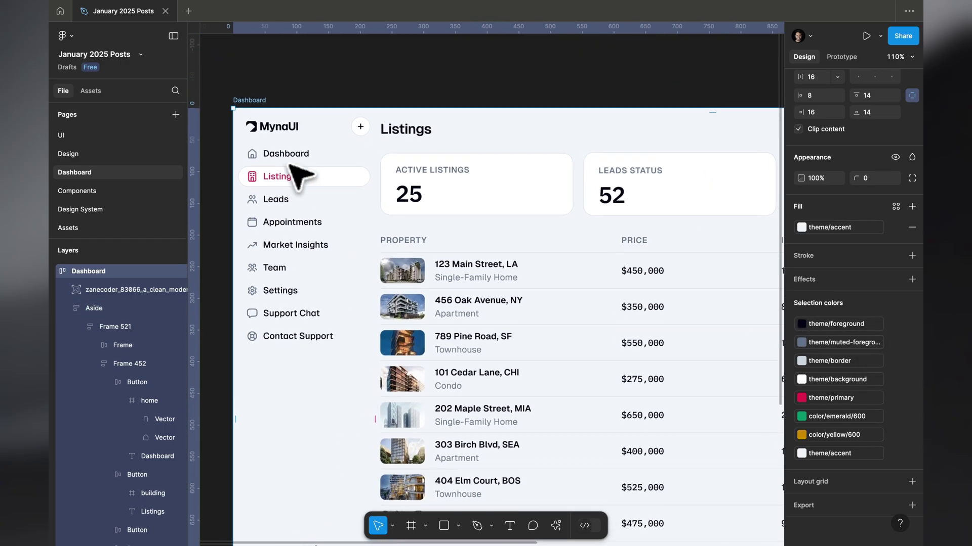
scroll(291, 166, up, 3)
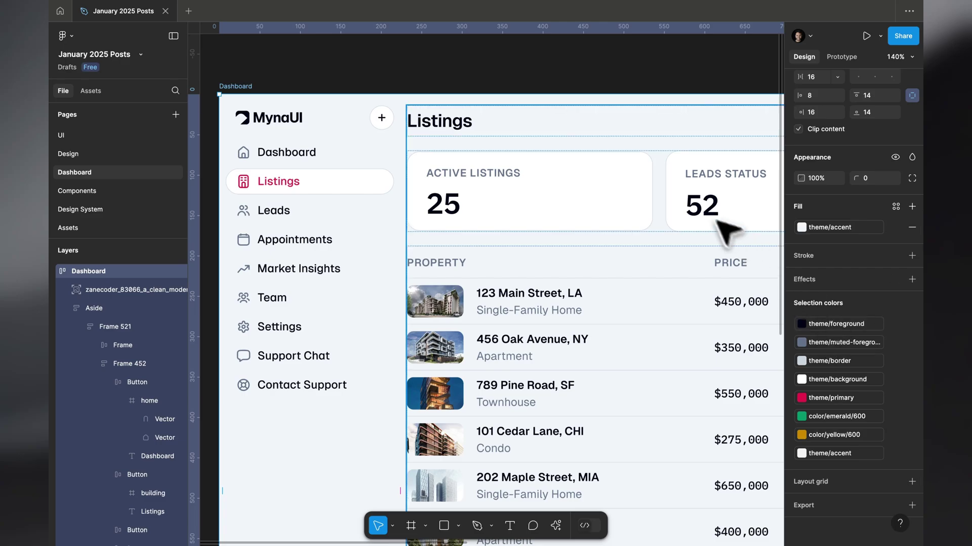
scroll(809, 185, up, 4)
key(Escape)
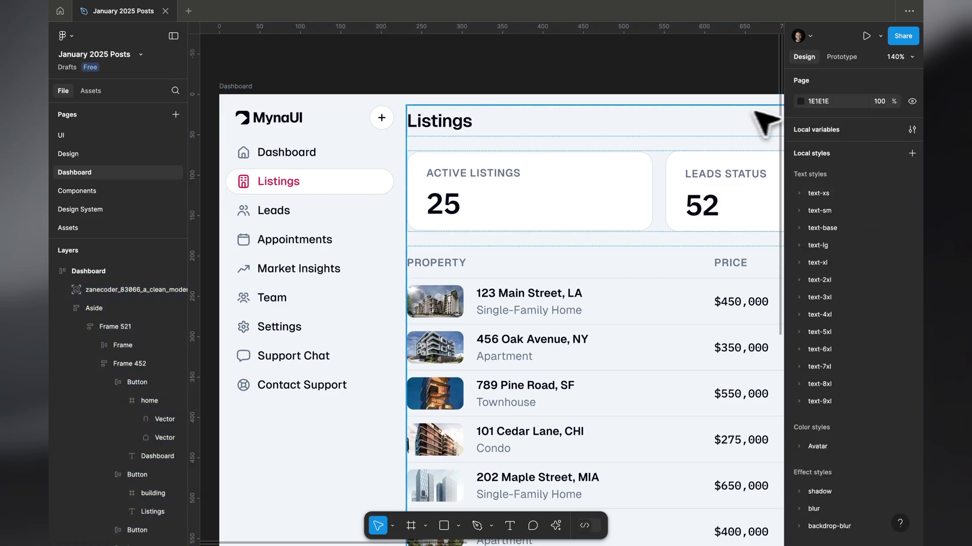
scroll(714, 91, left, 5)
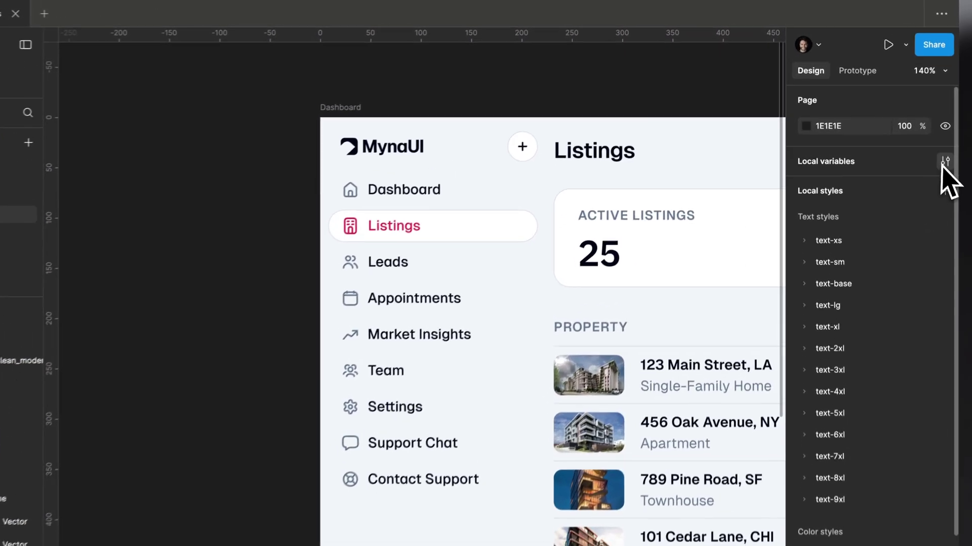
- Open Local variables, narrow the window and move it aside from the design
click(944, 161)
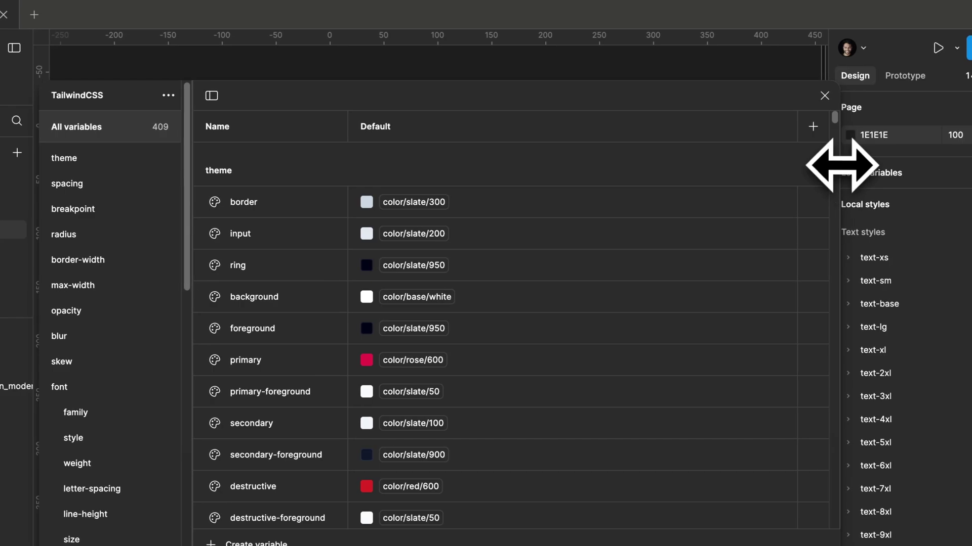
drag(842, 165, 506, 230)
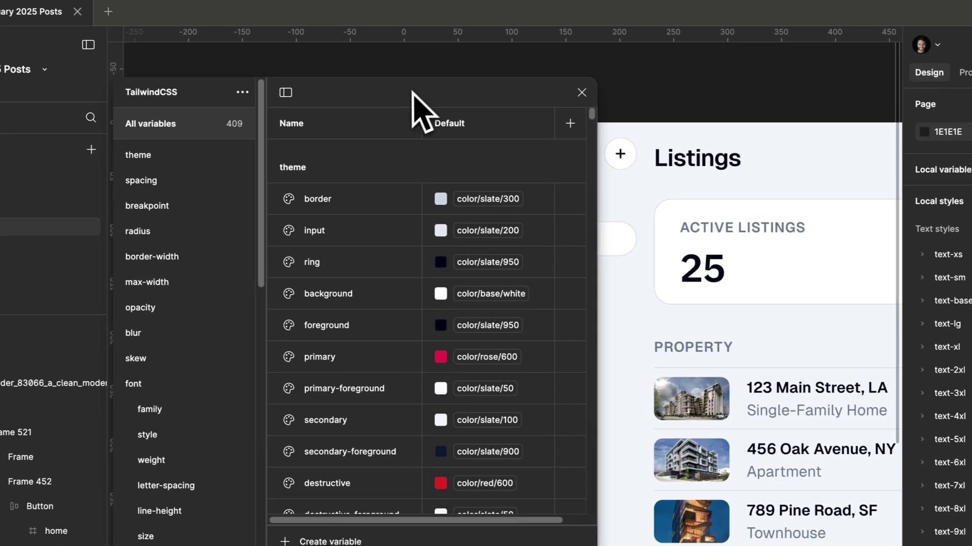
drag(420, 109, 250, 113)
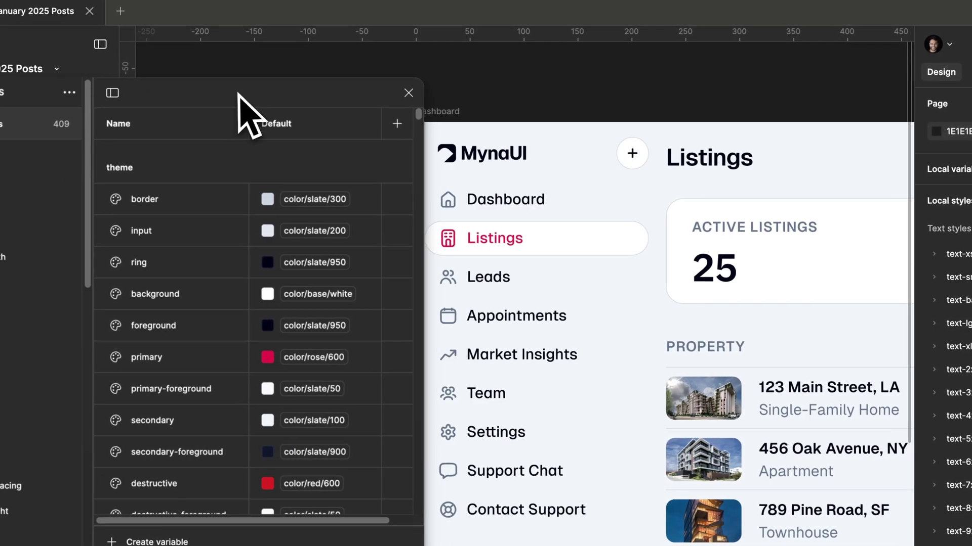
scroll(568, 195, up, 5)
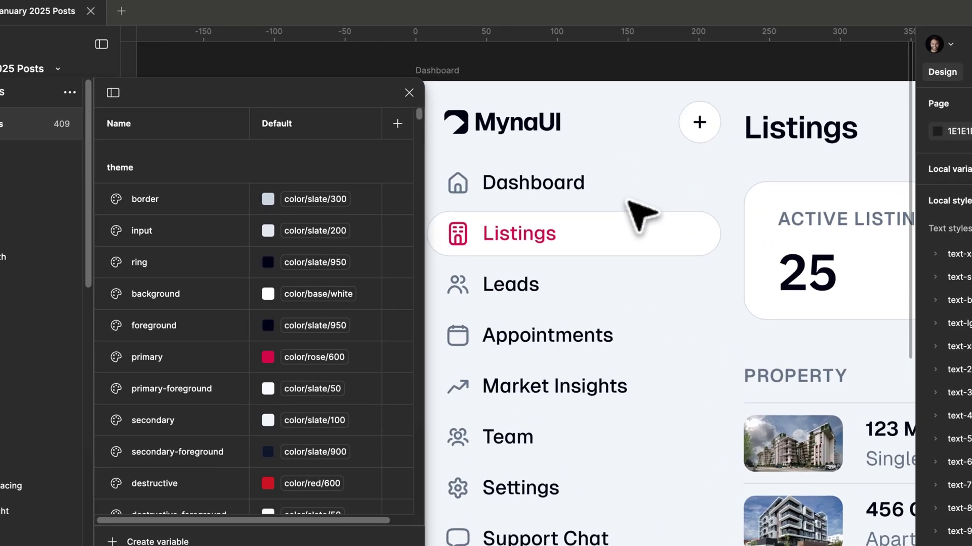
click(544, 235)
click(585, 48)
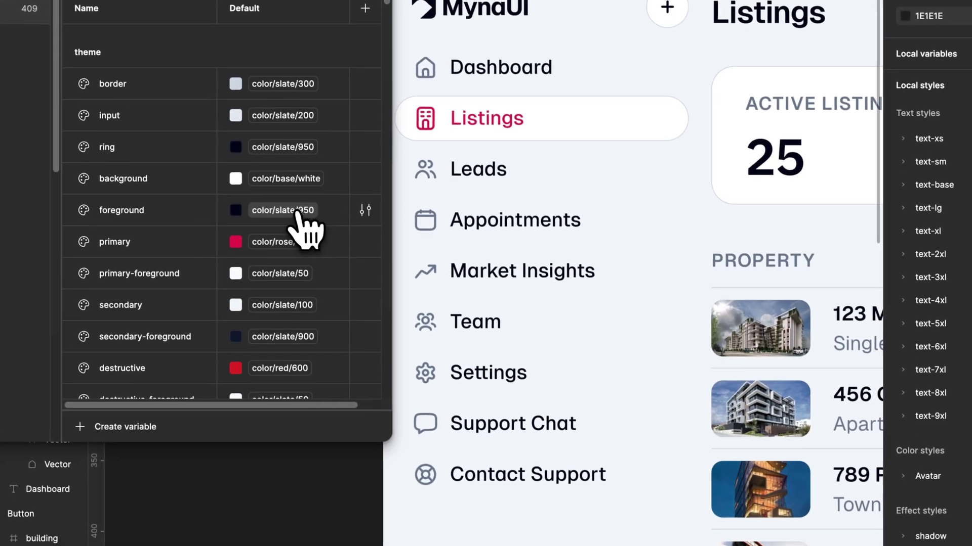
- Set the foreground variable to color/red/600, then undo the change
click(298, 213)
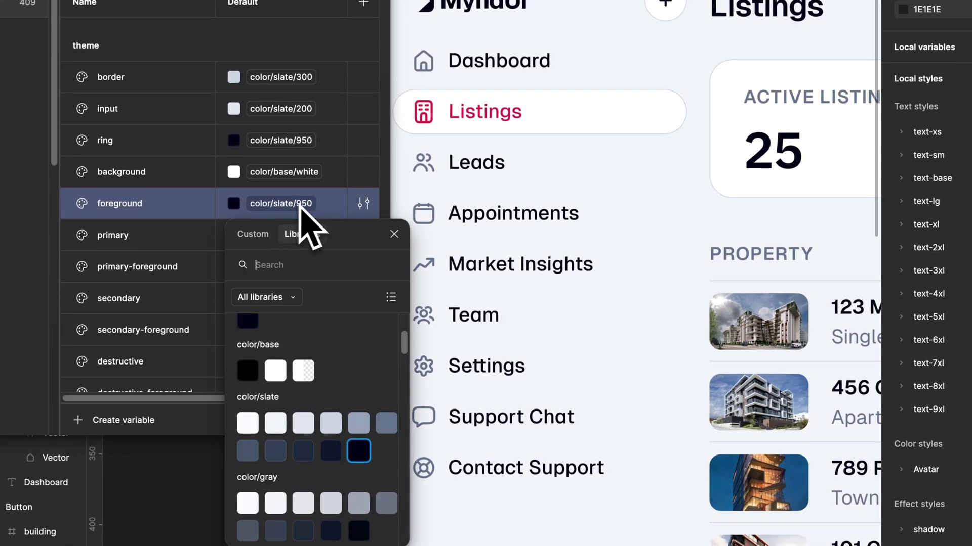
scroll(321, 477, down, 7)
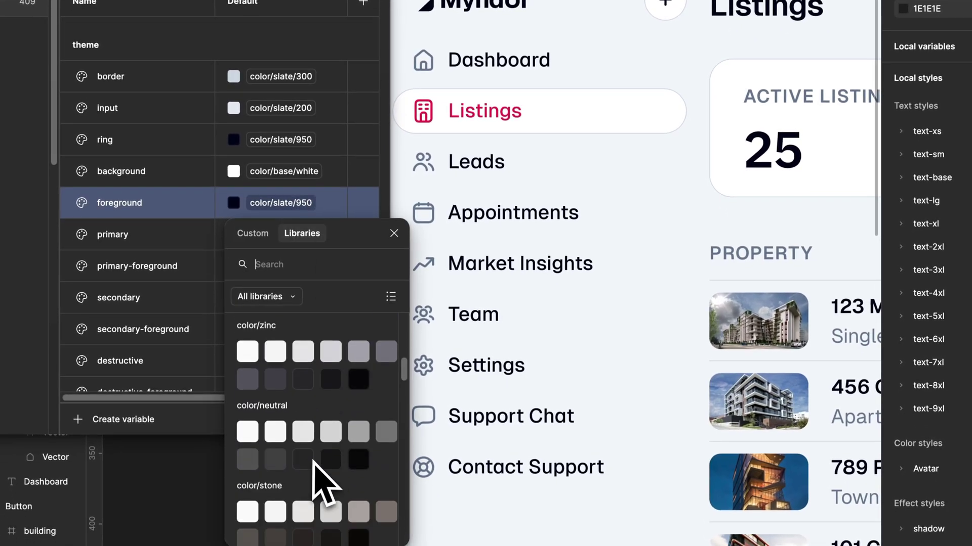
click(247, 435)
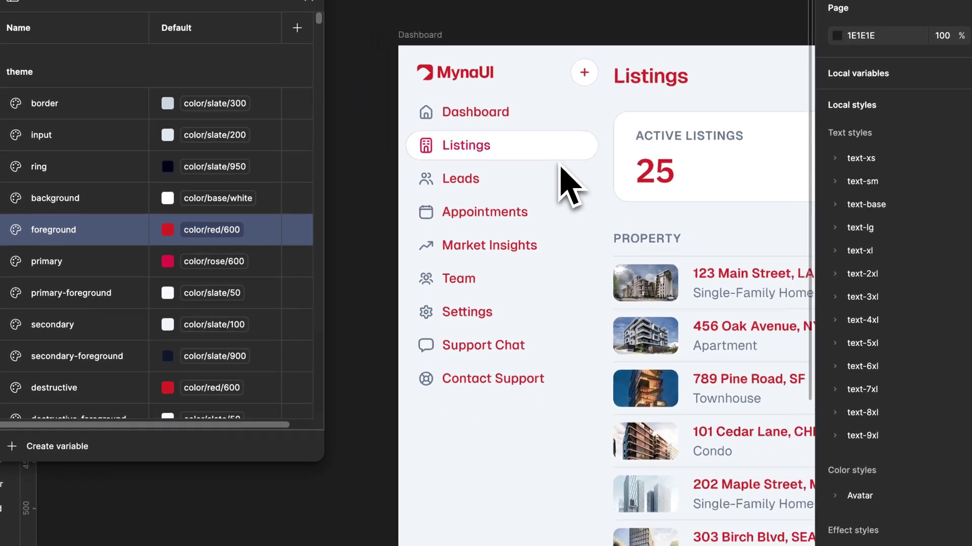
key(super+z)
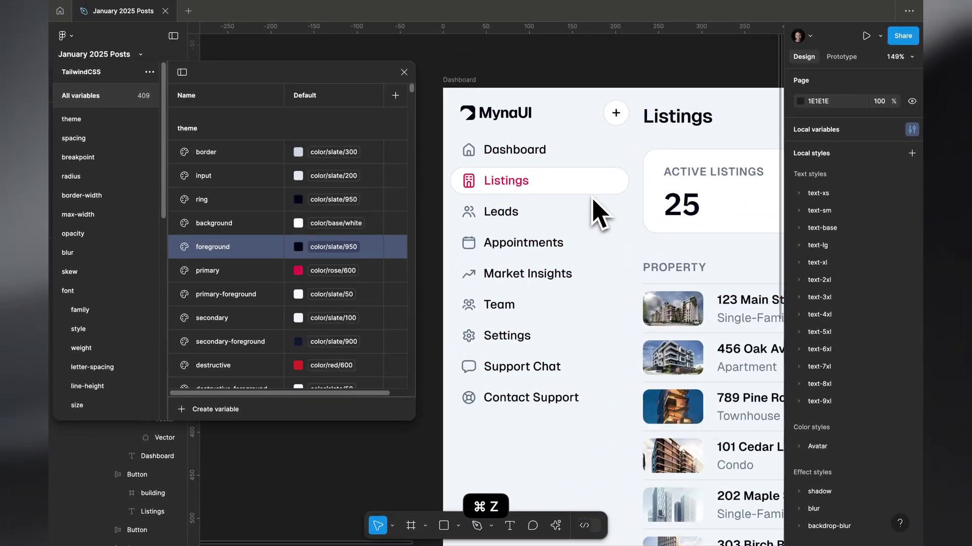
scroll(349, 280, up, 3)
scroll(672, 185, right, 5)
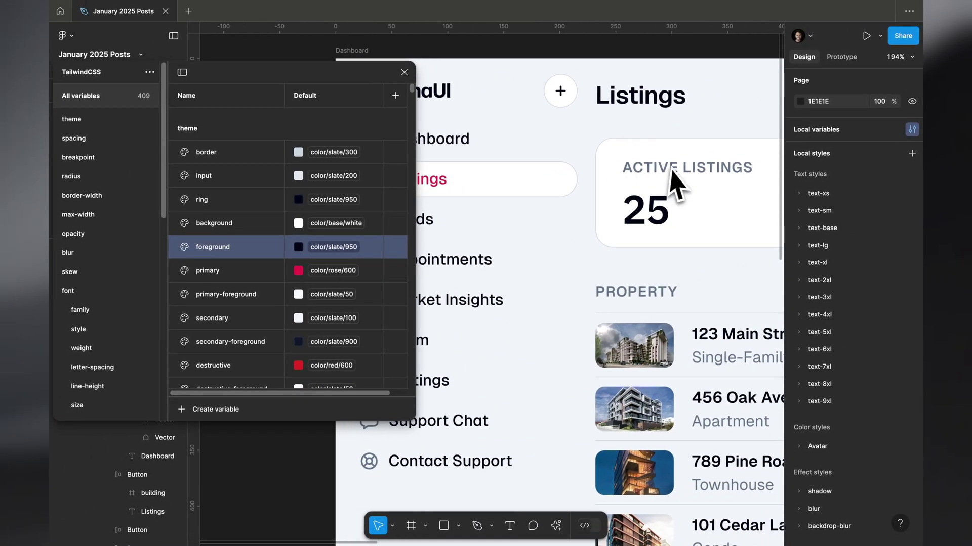
scroll(639, 173, left, 3)
- Try black for the border variable, then close the variables window and select the Dashboard frame
click(348, 156)
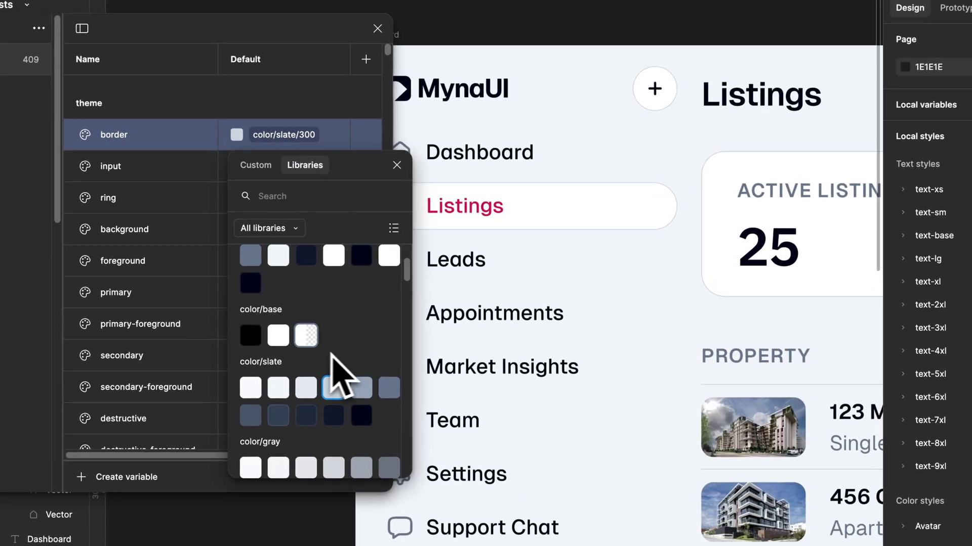
click(254, 327)
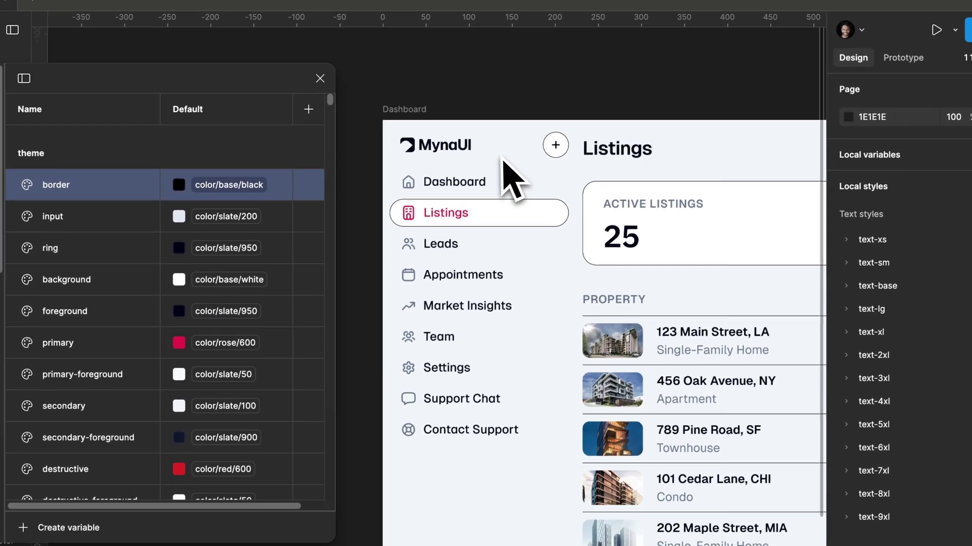
scroll(506, 179, down, 3)
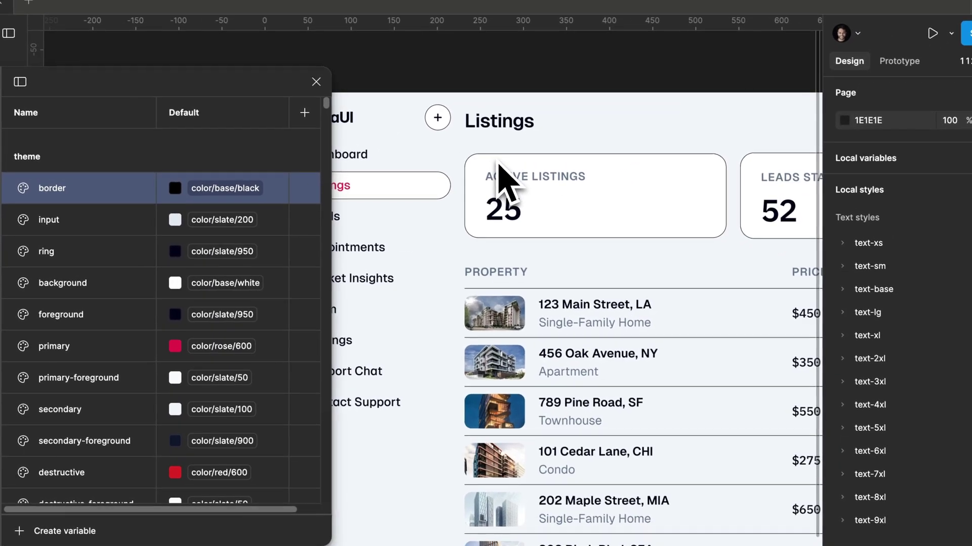
scroll(503, 182, up, 2)
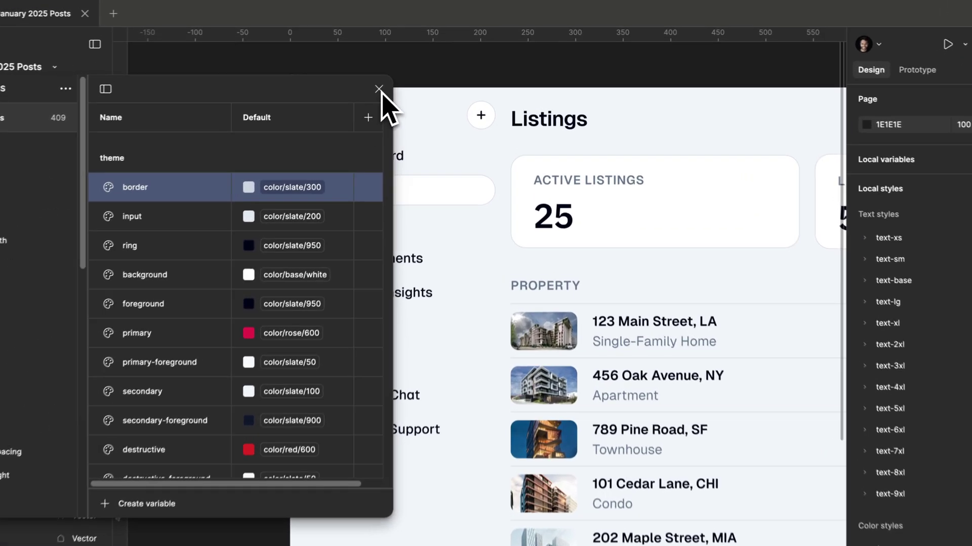
click(404, 73)
click(346, 66)
scroll(338, 71, down, 3)
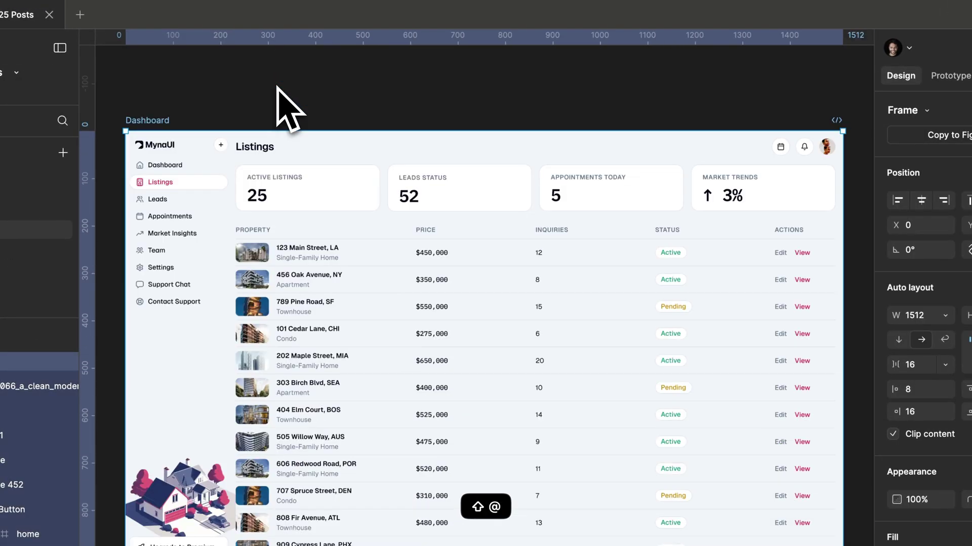